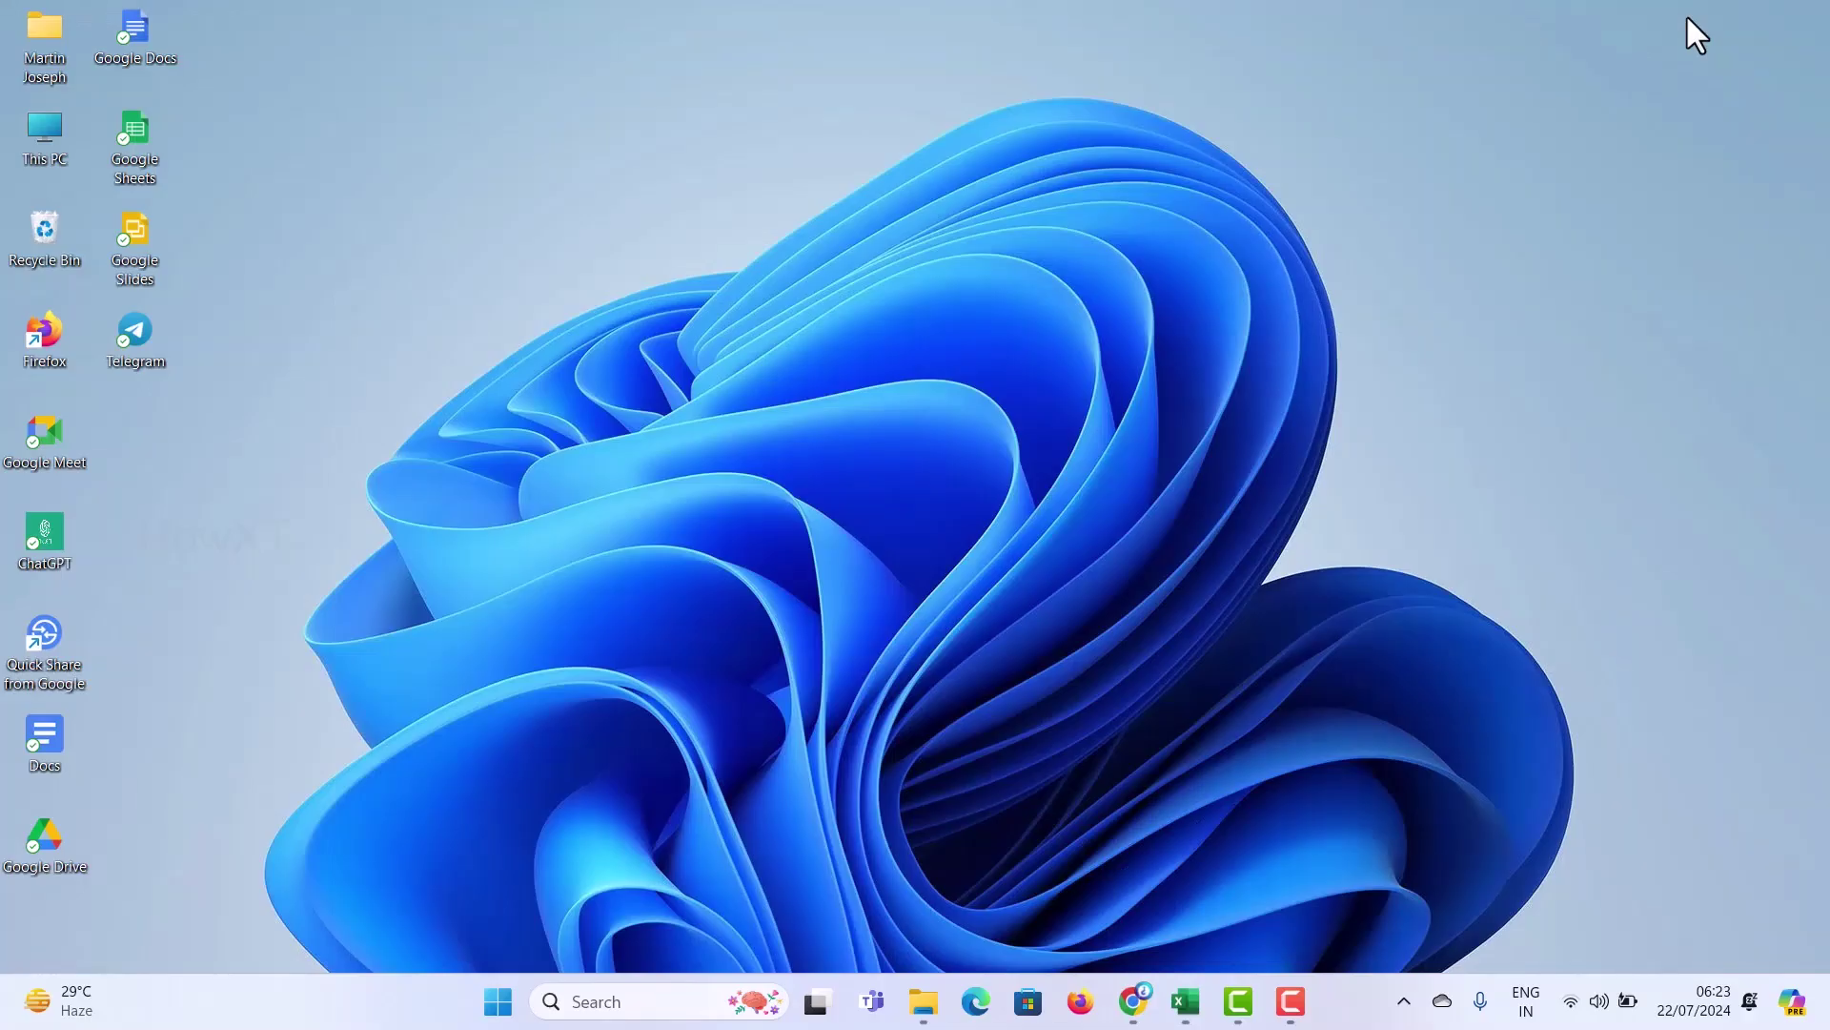
# - Restore the Excel contacts workbook from the taskbar
pyautogui.click(1185, 1001)
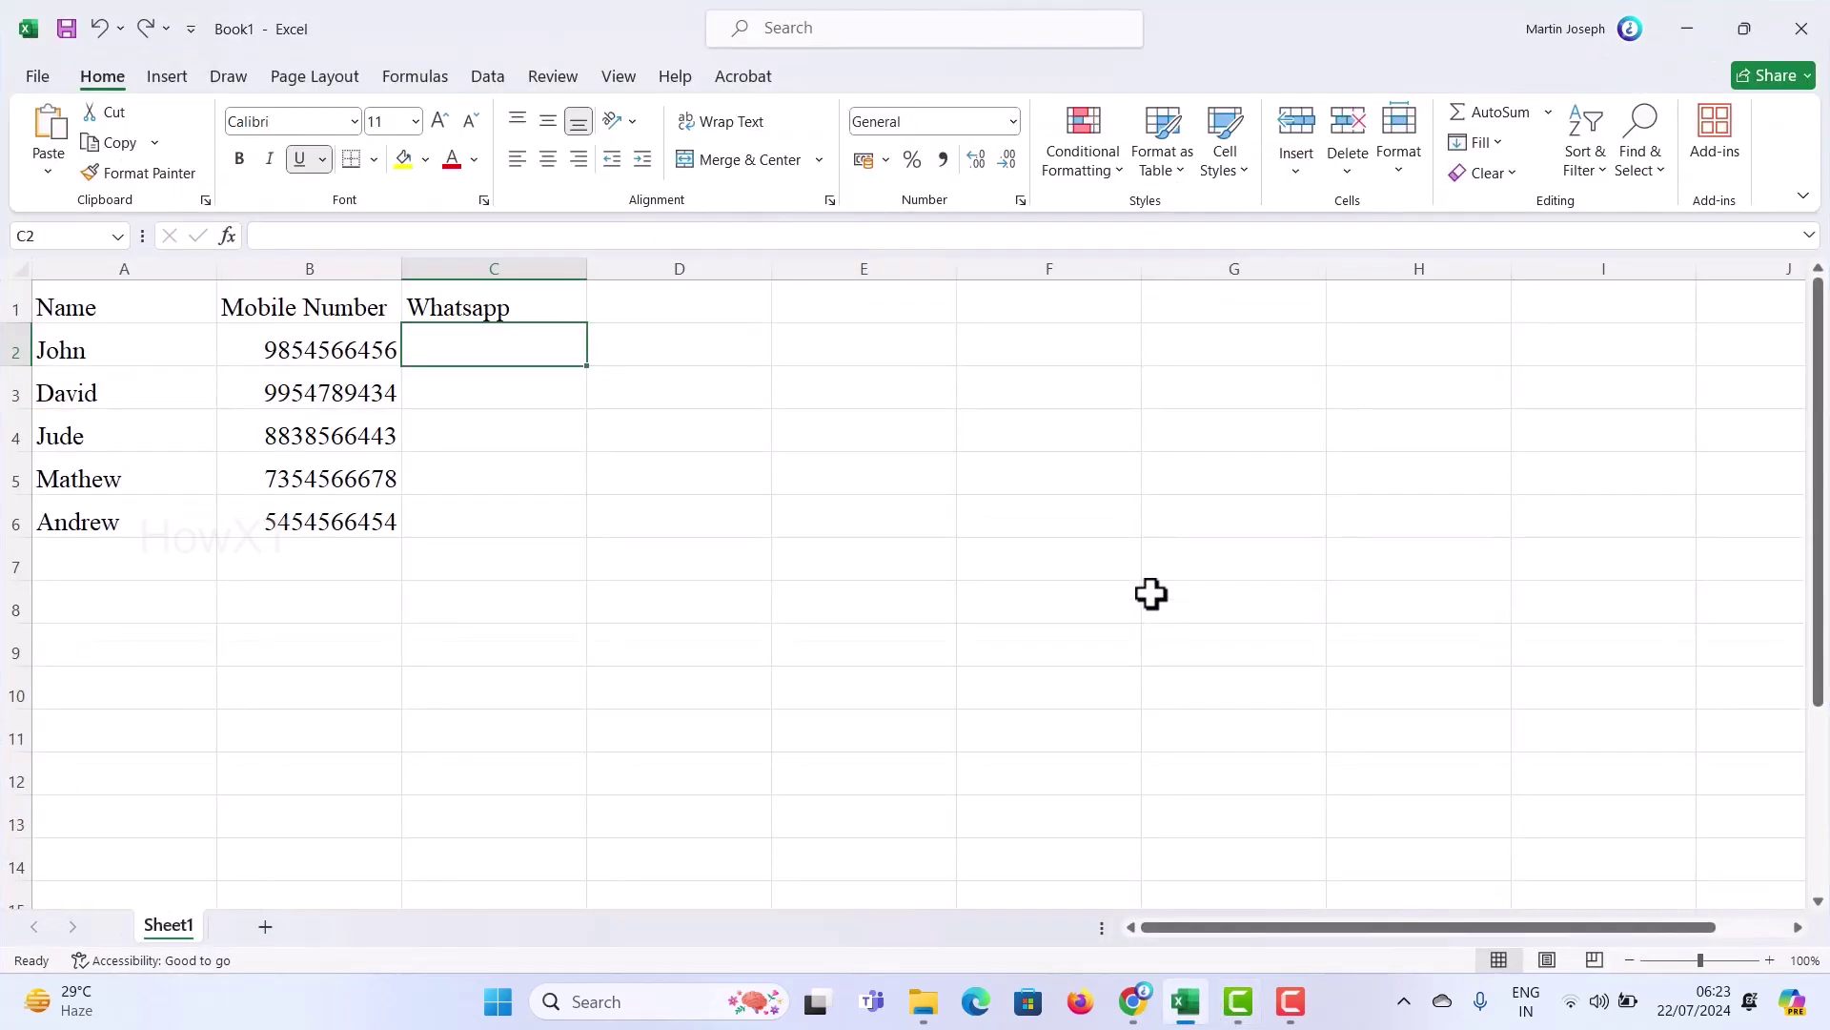
pyautogui.press('Left')
pyautogui.press('Left')
pyautogui.press('Right')
pyautogui.press('Right')
pyautogui.press('Left')
pyautogui.press('Right')
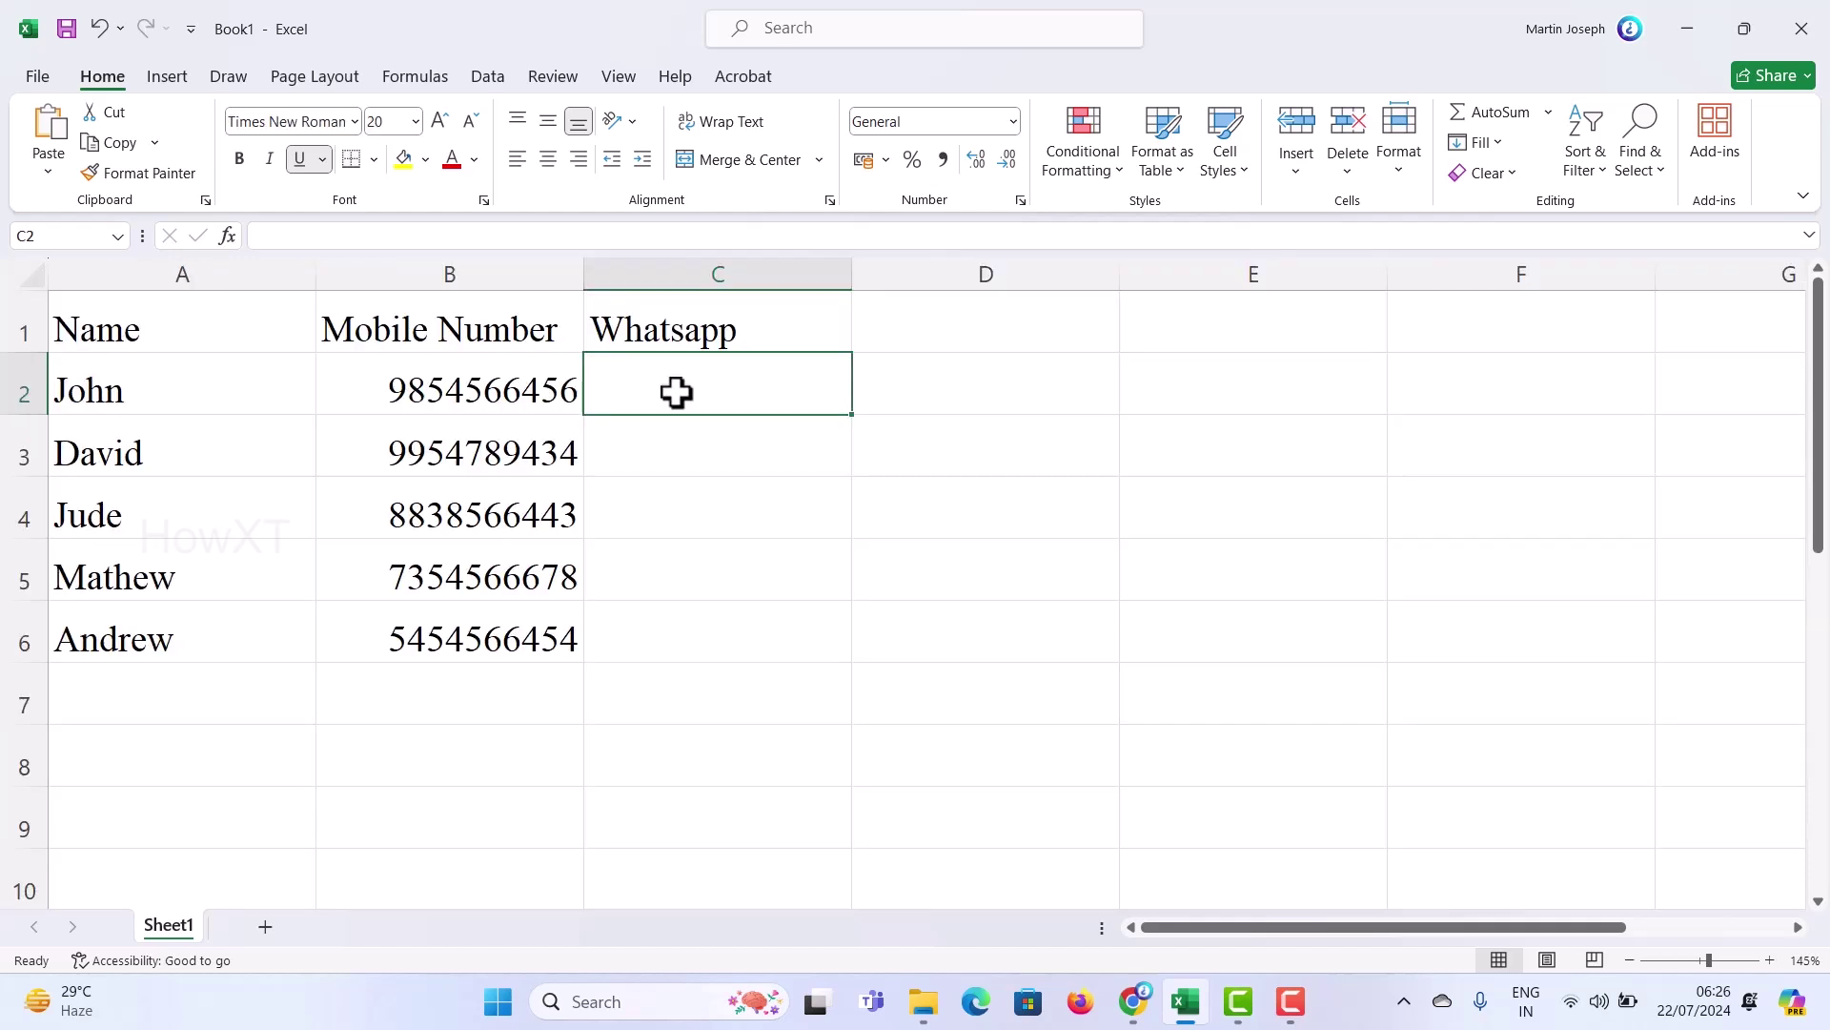
pyautogui.write('=')
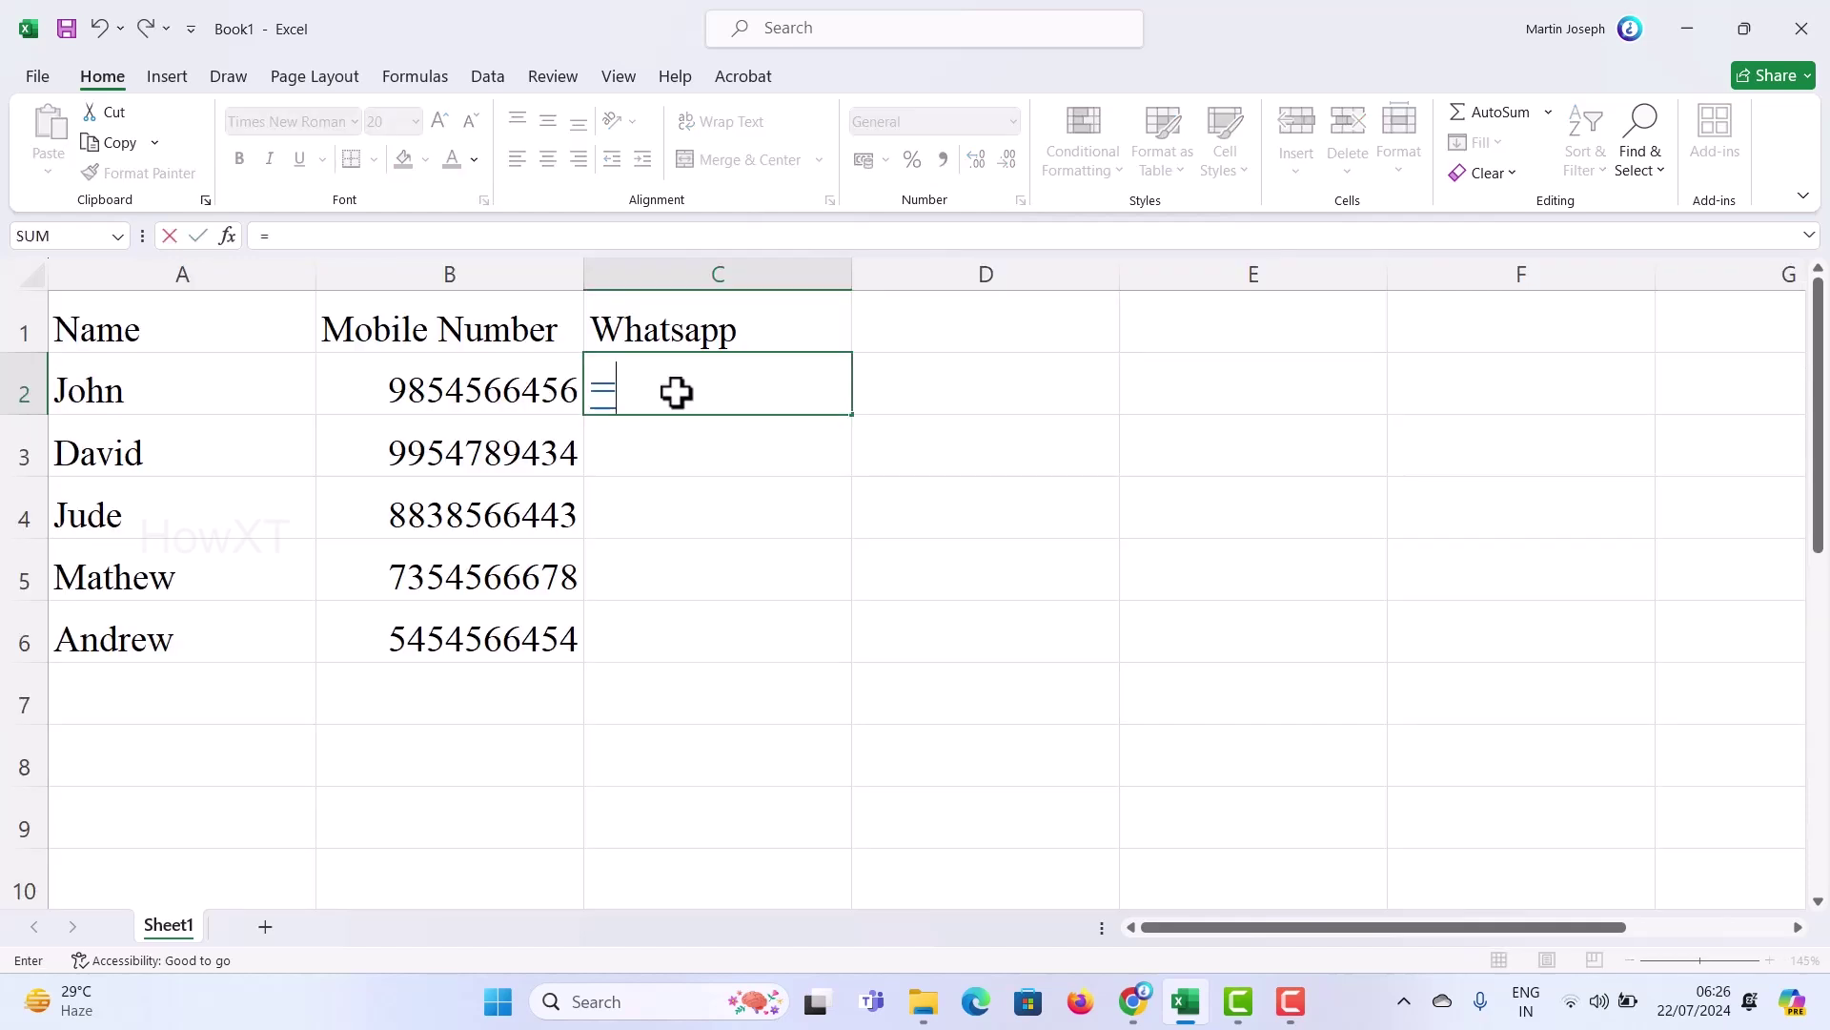
pyautogui.write('hy')
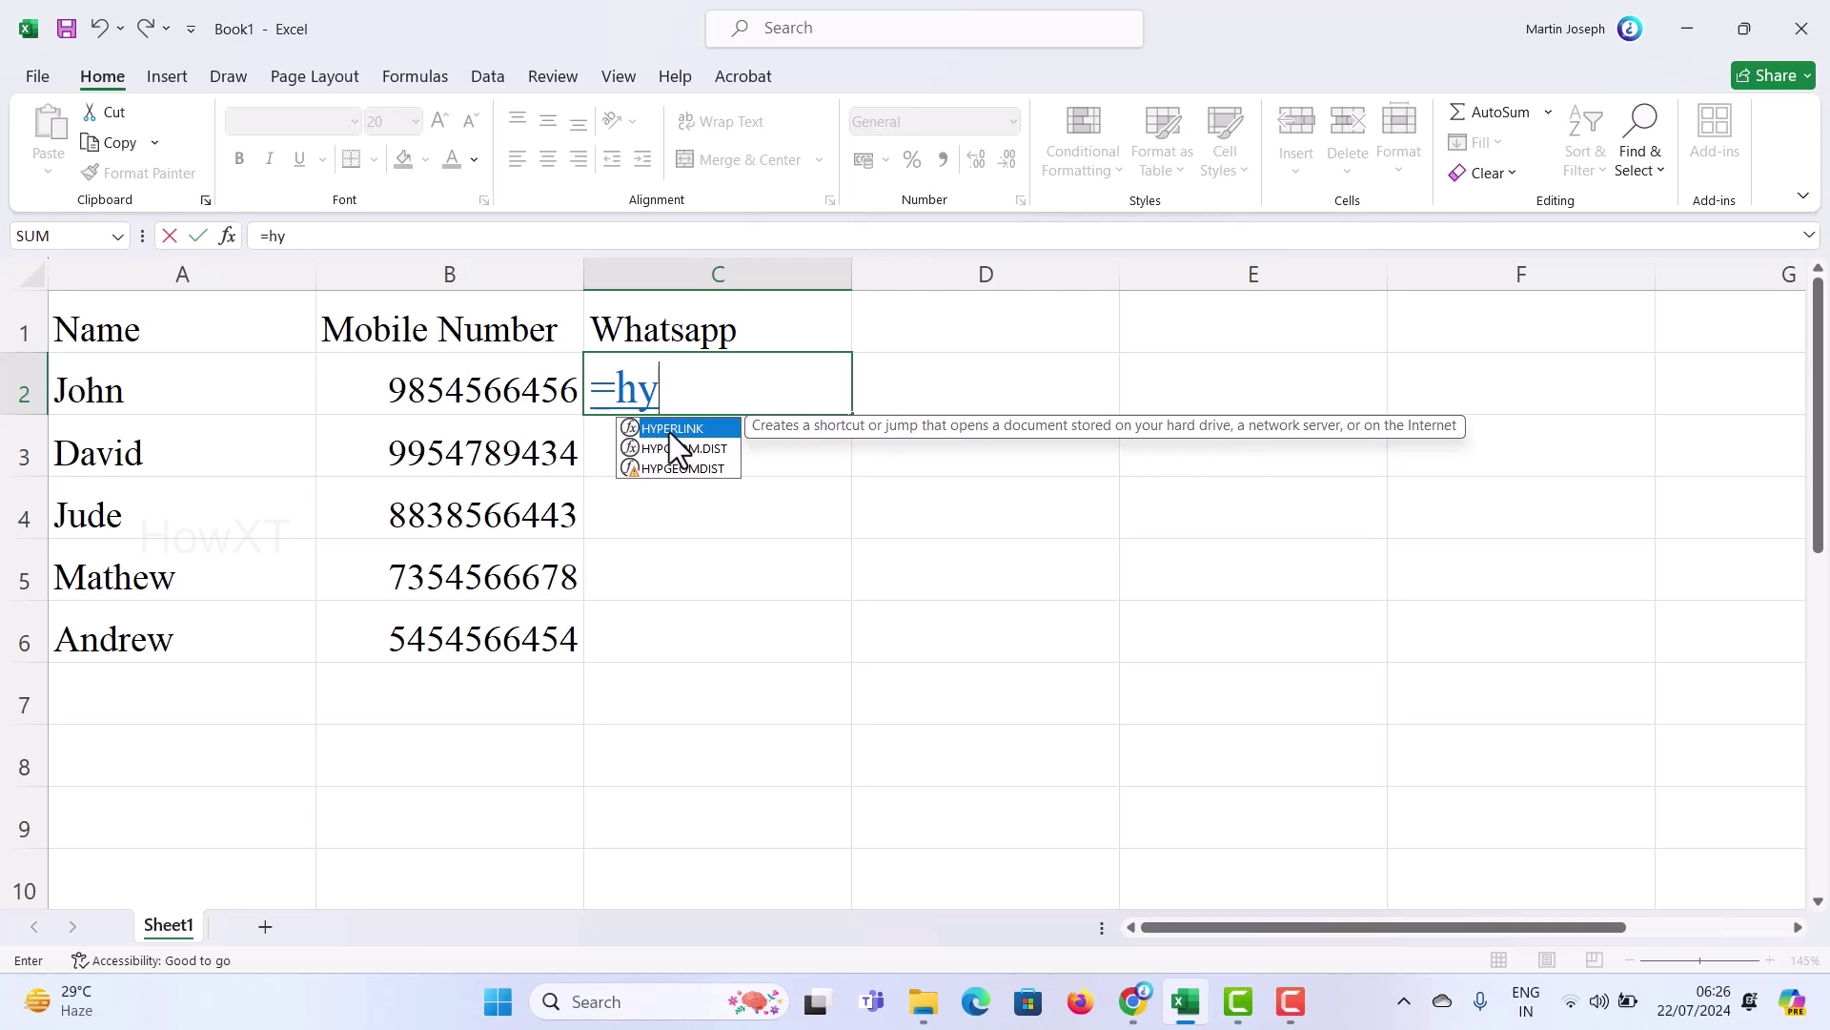
pyautogui.doubleClick(670, 429)
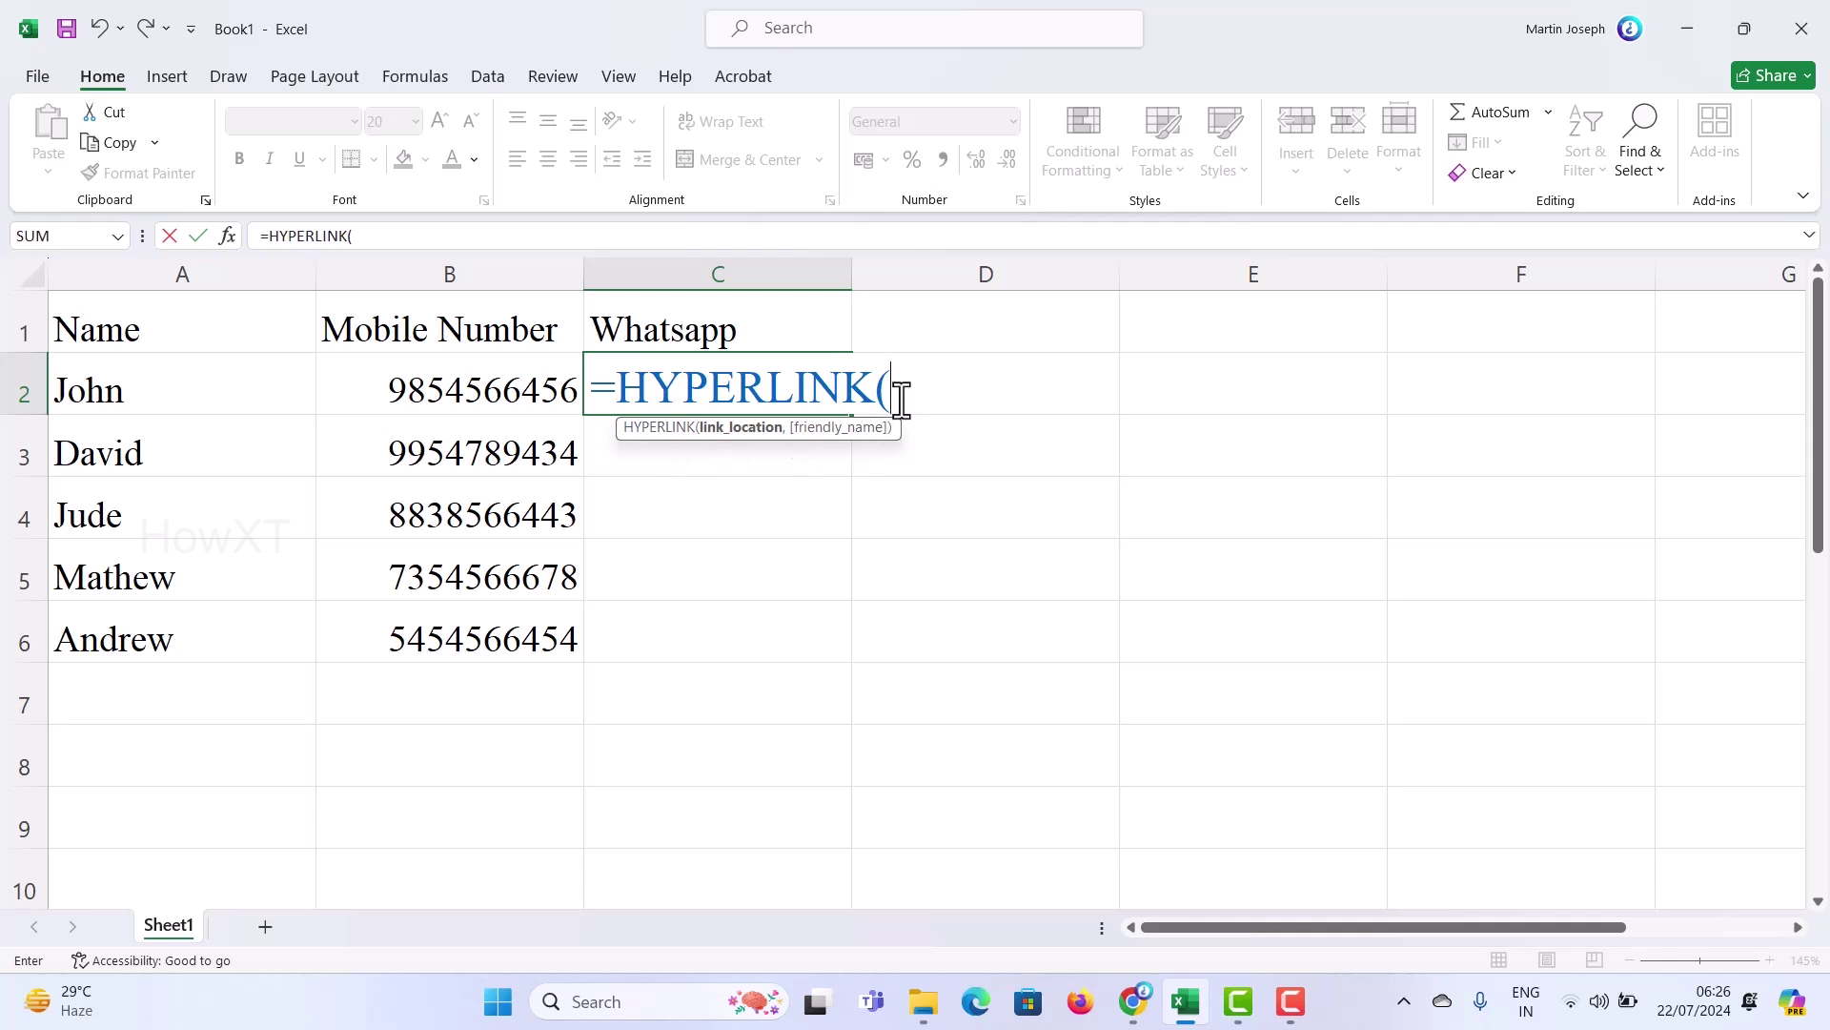
pyautogui.write('"')
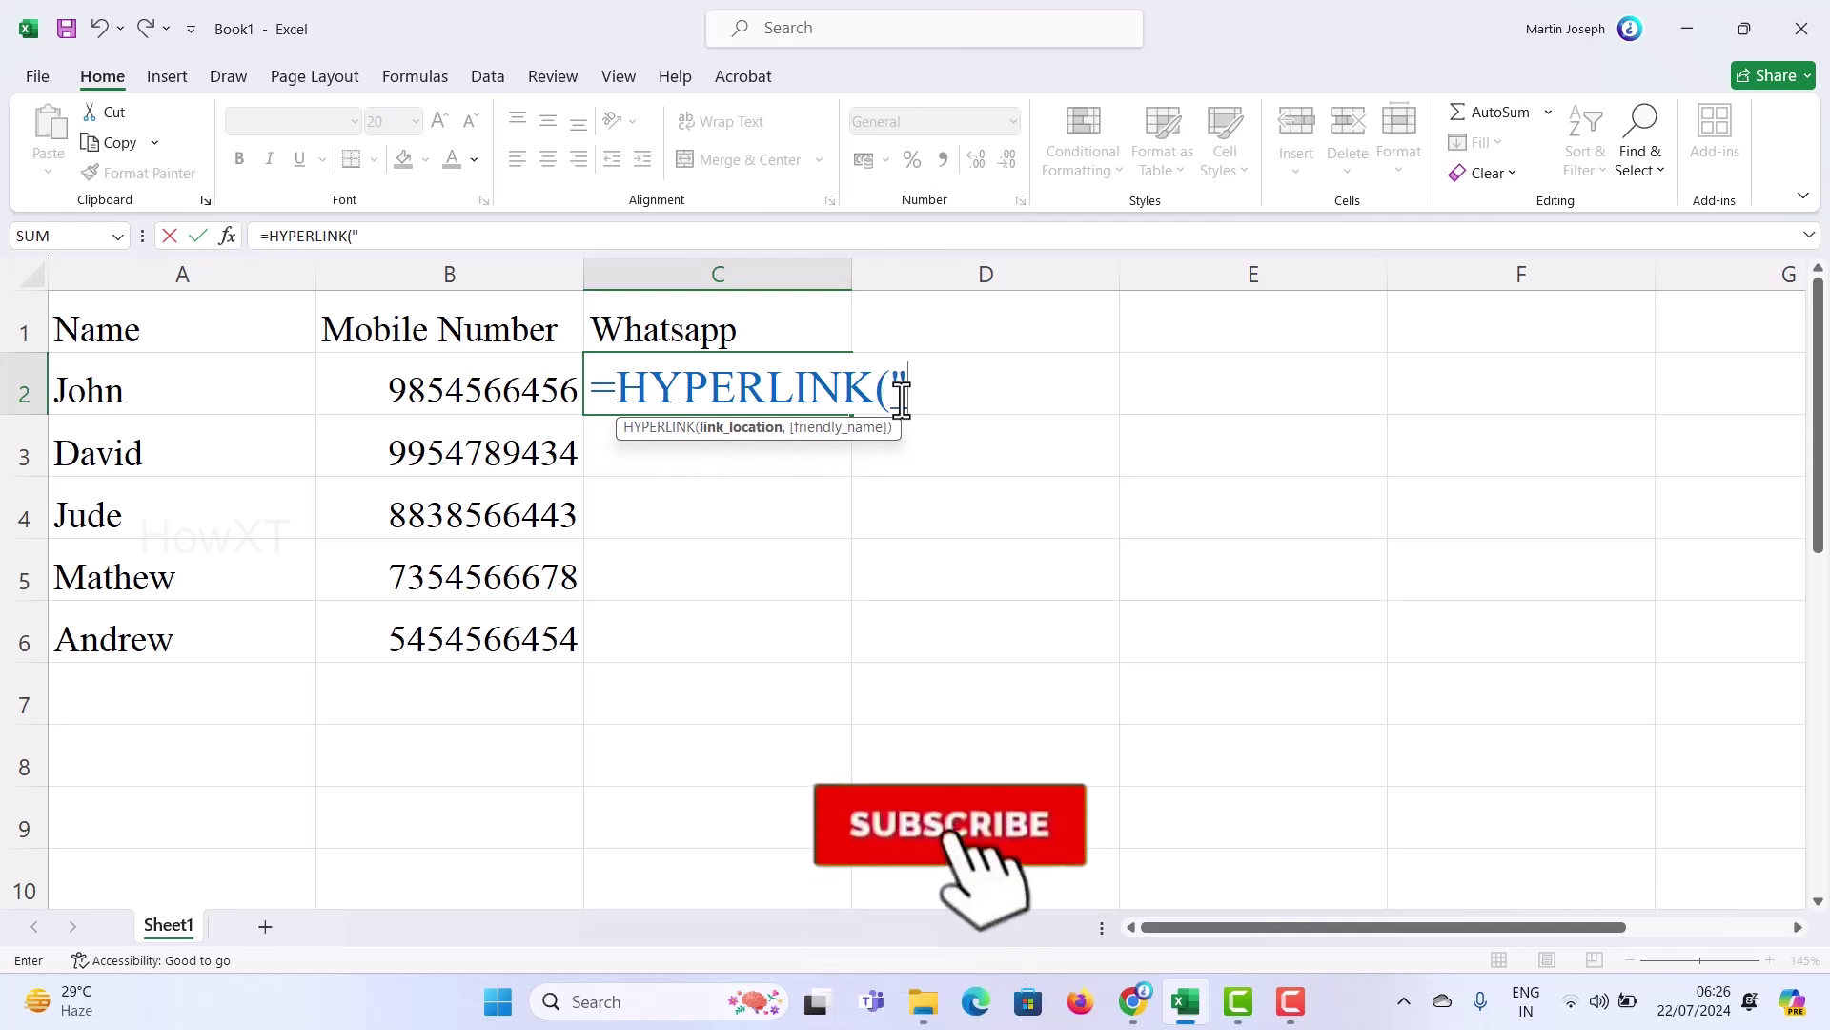
pyautogui.write('h')
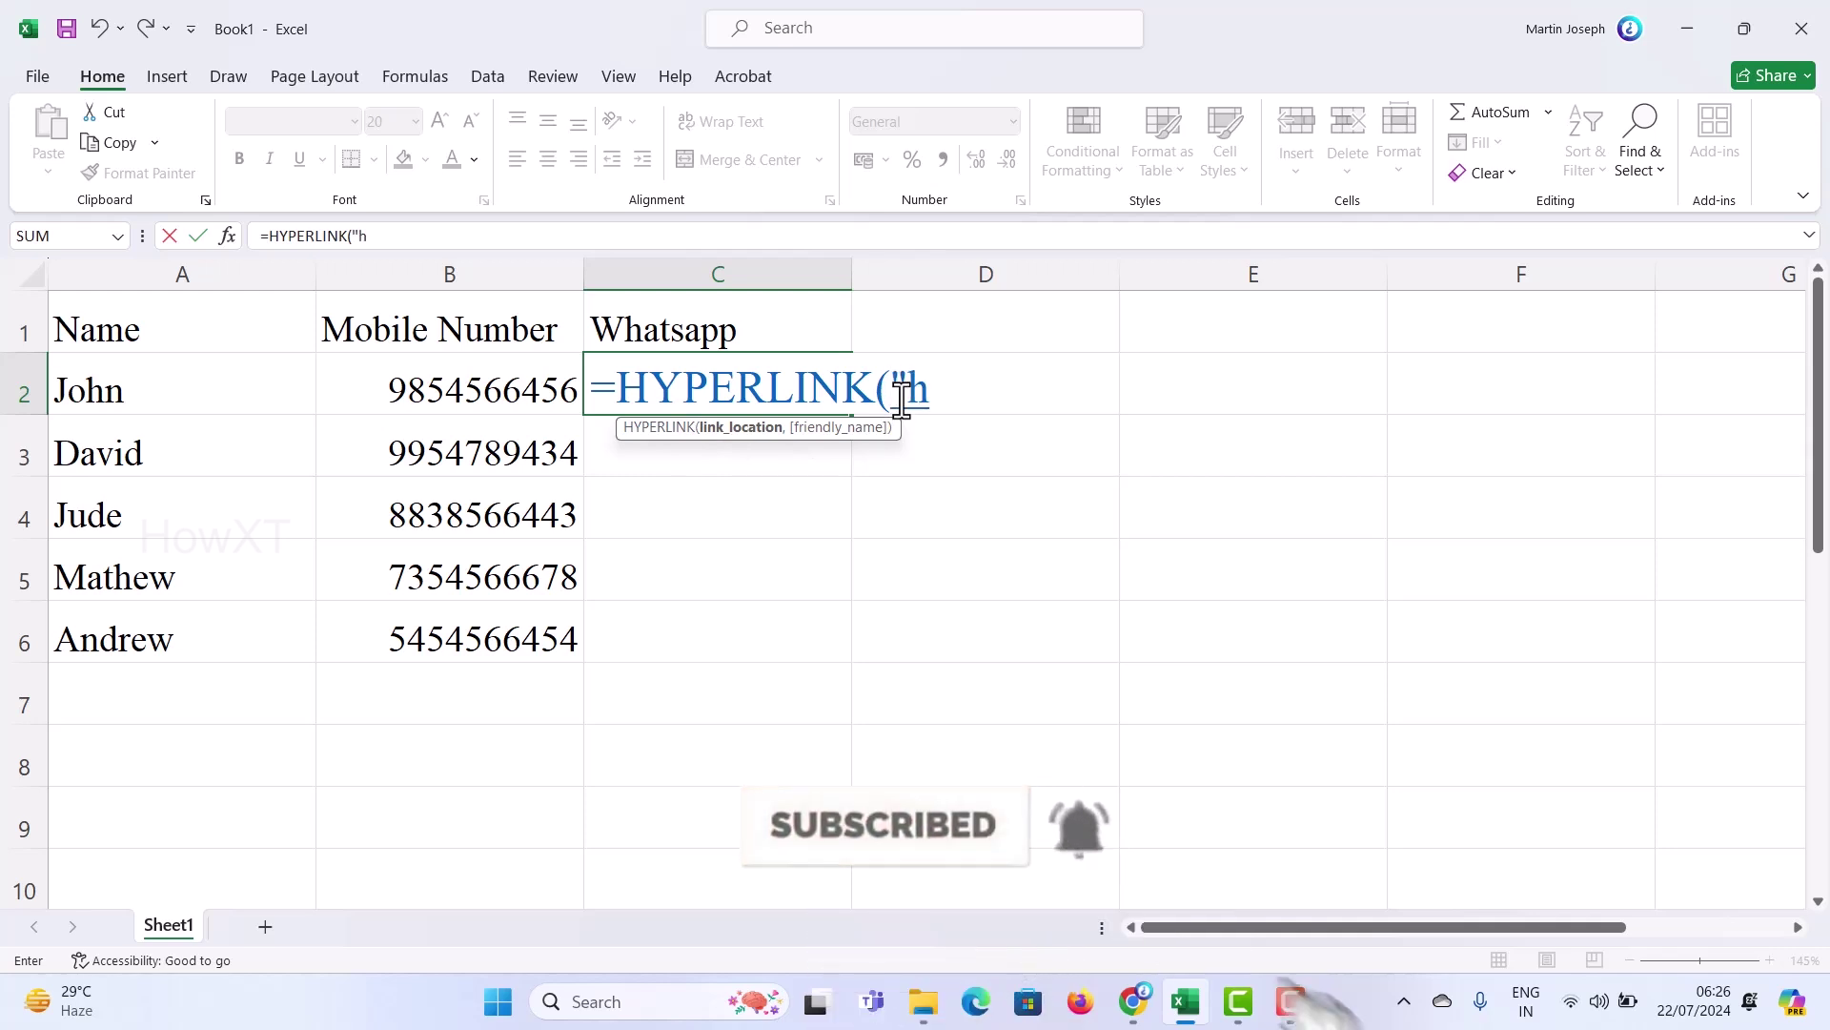
pyautogui.write('ttp')
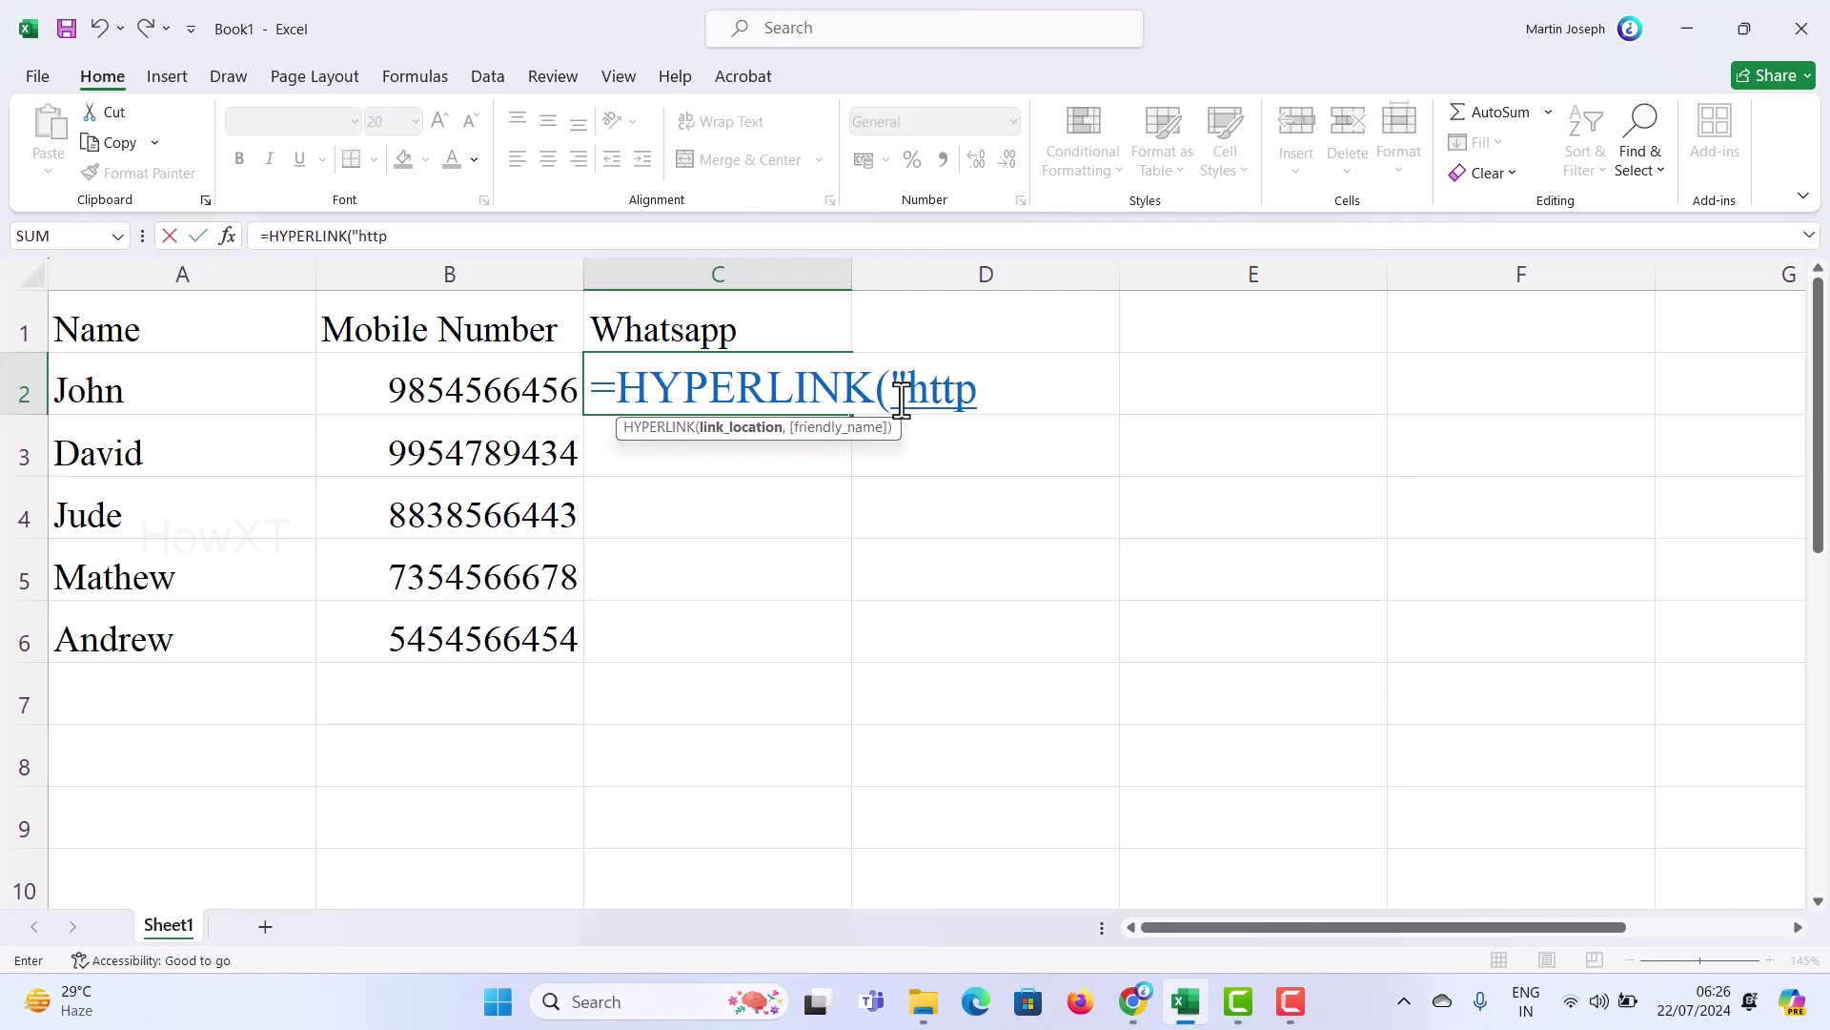
pyautogui.write('://wa')
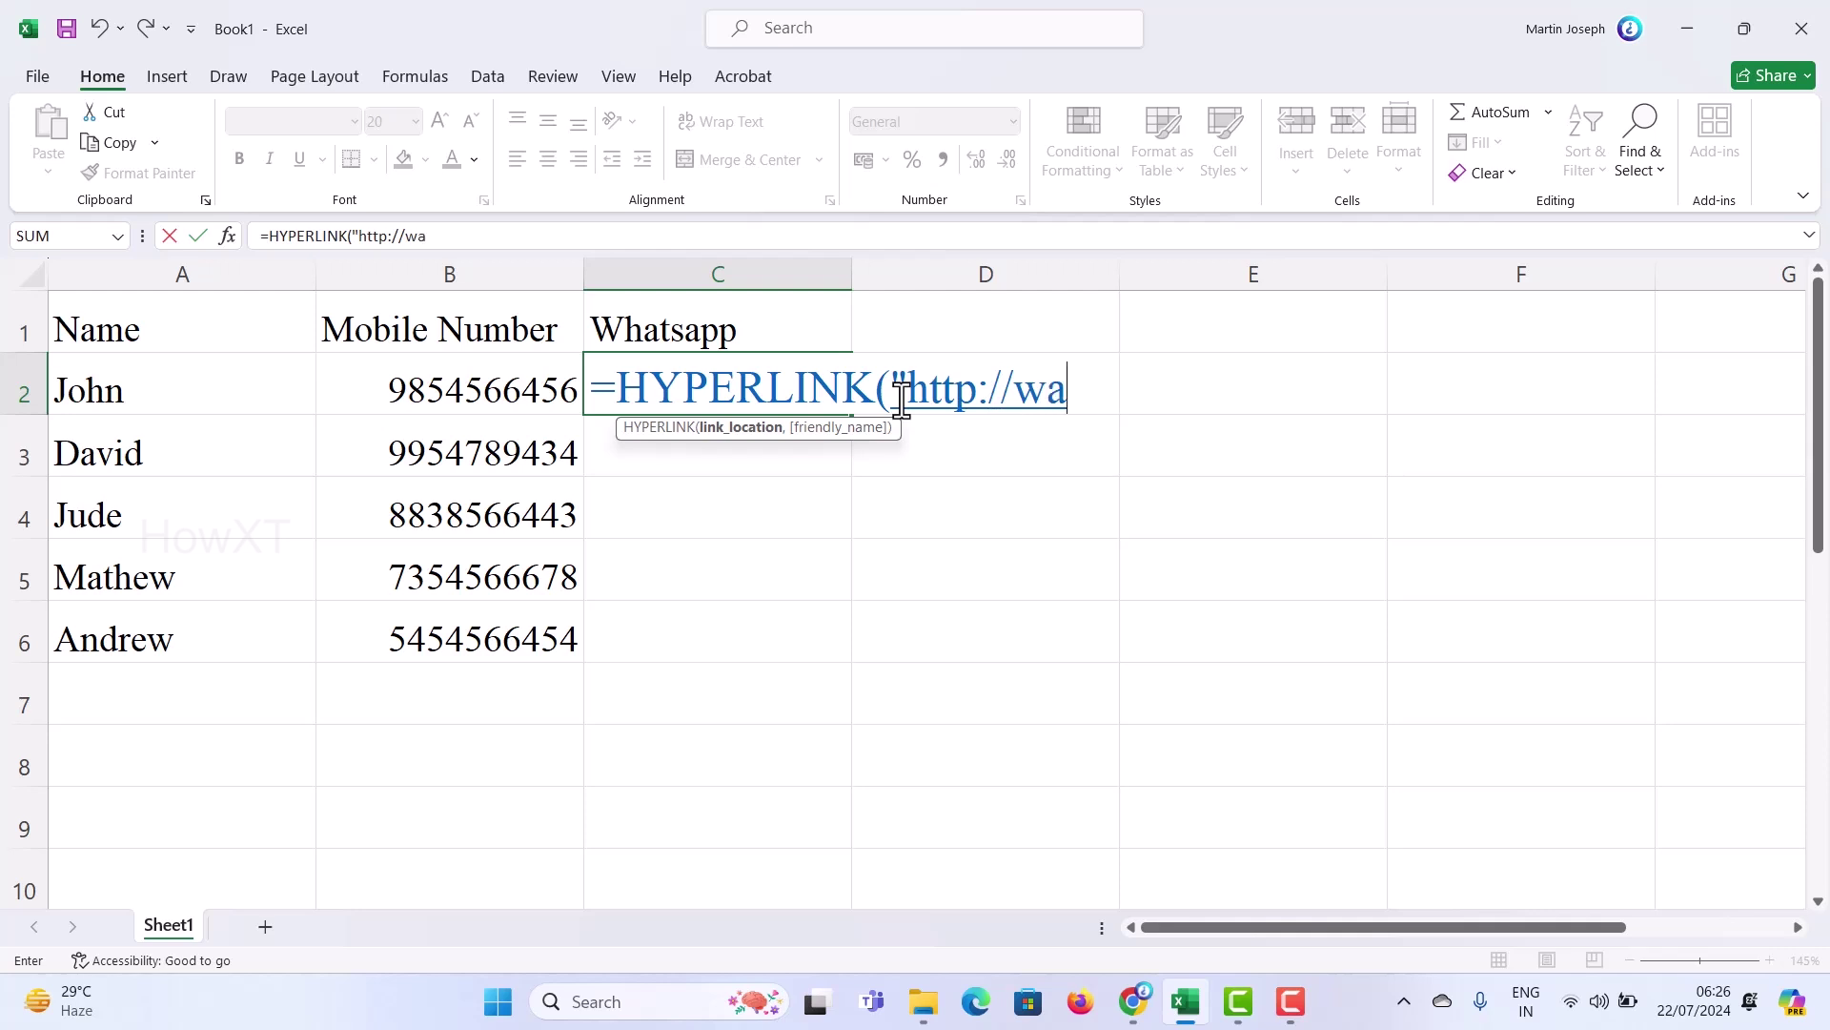
pyautogui.write('.me/"')
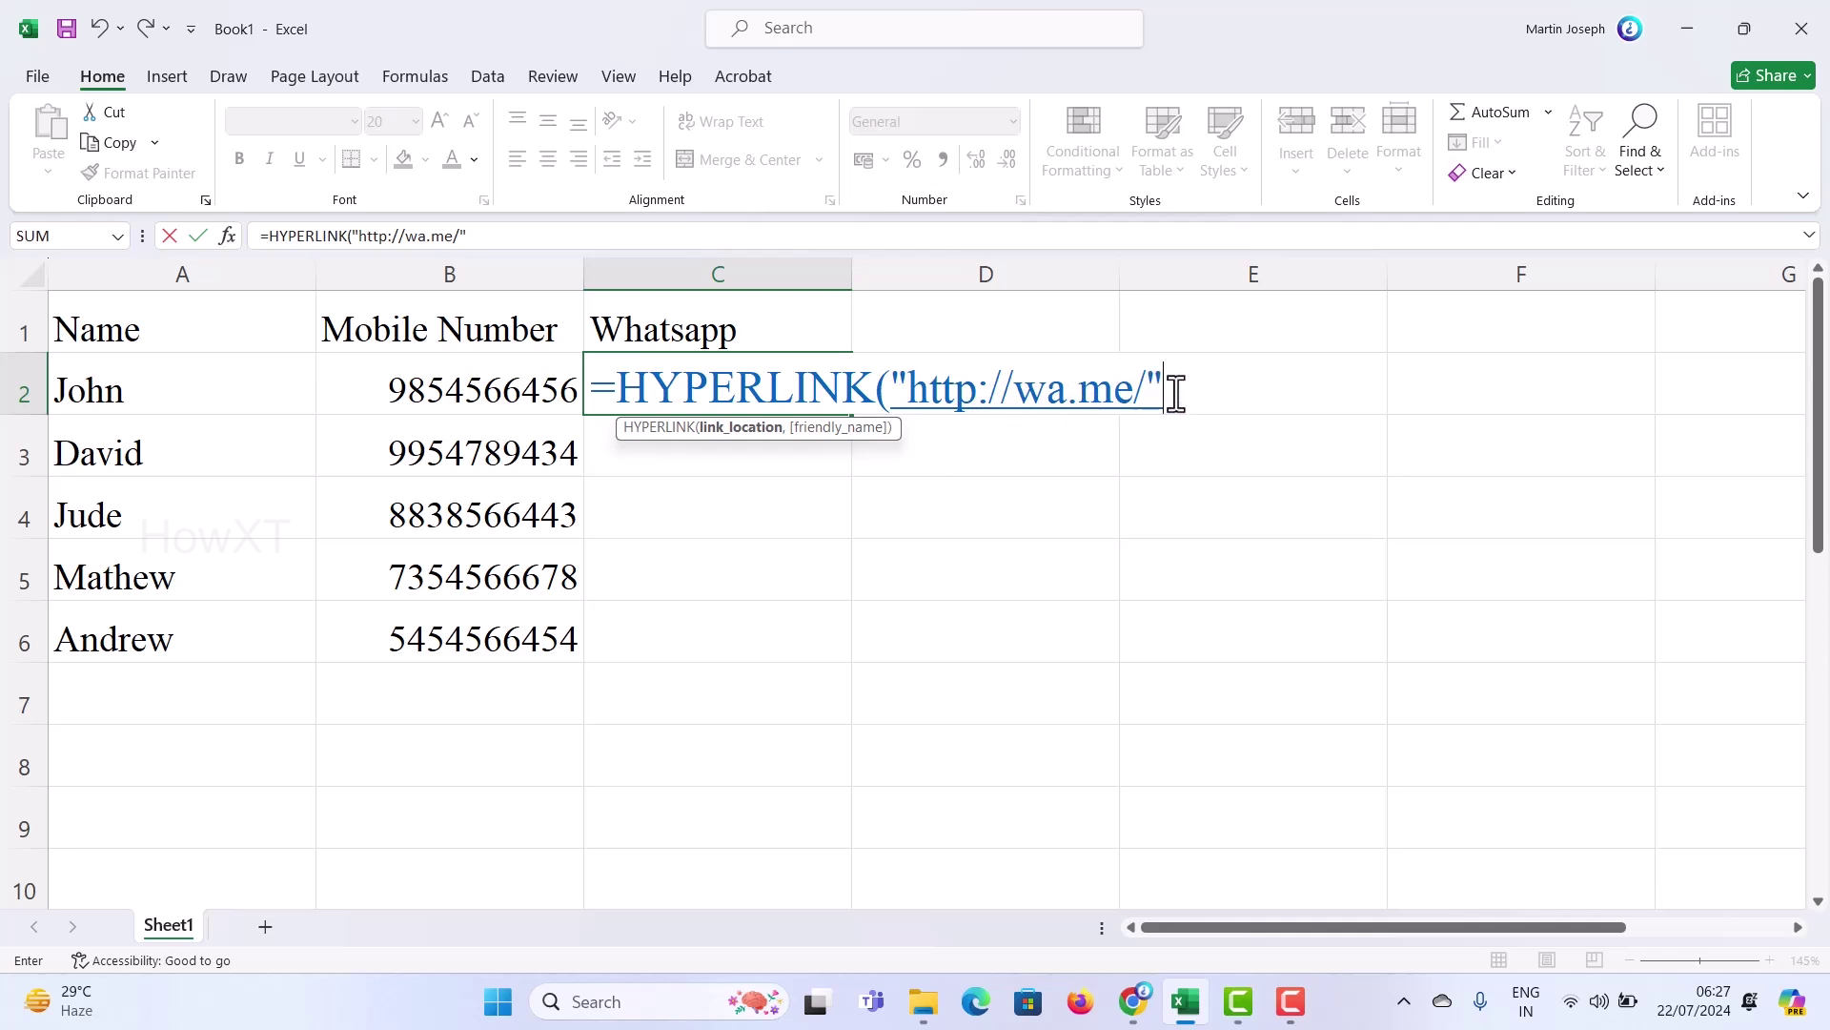
pyautogui.write('&')
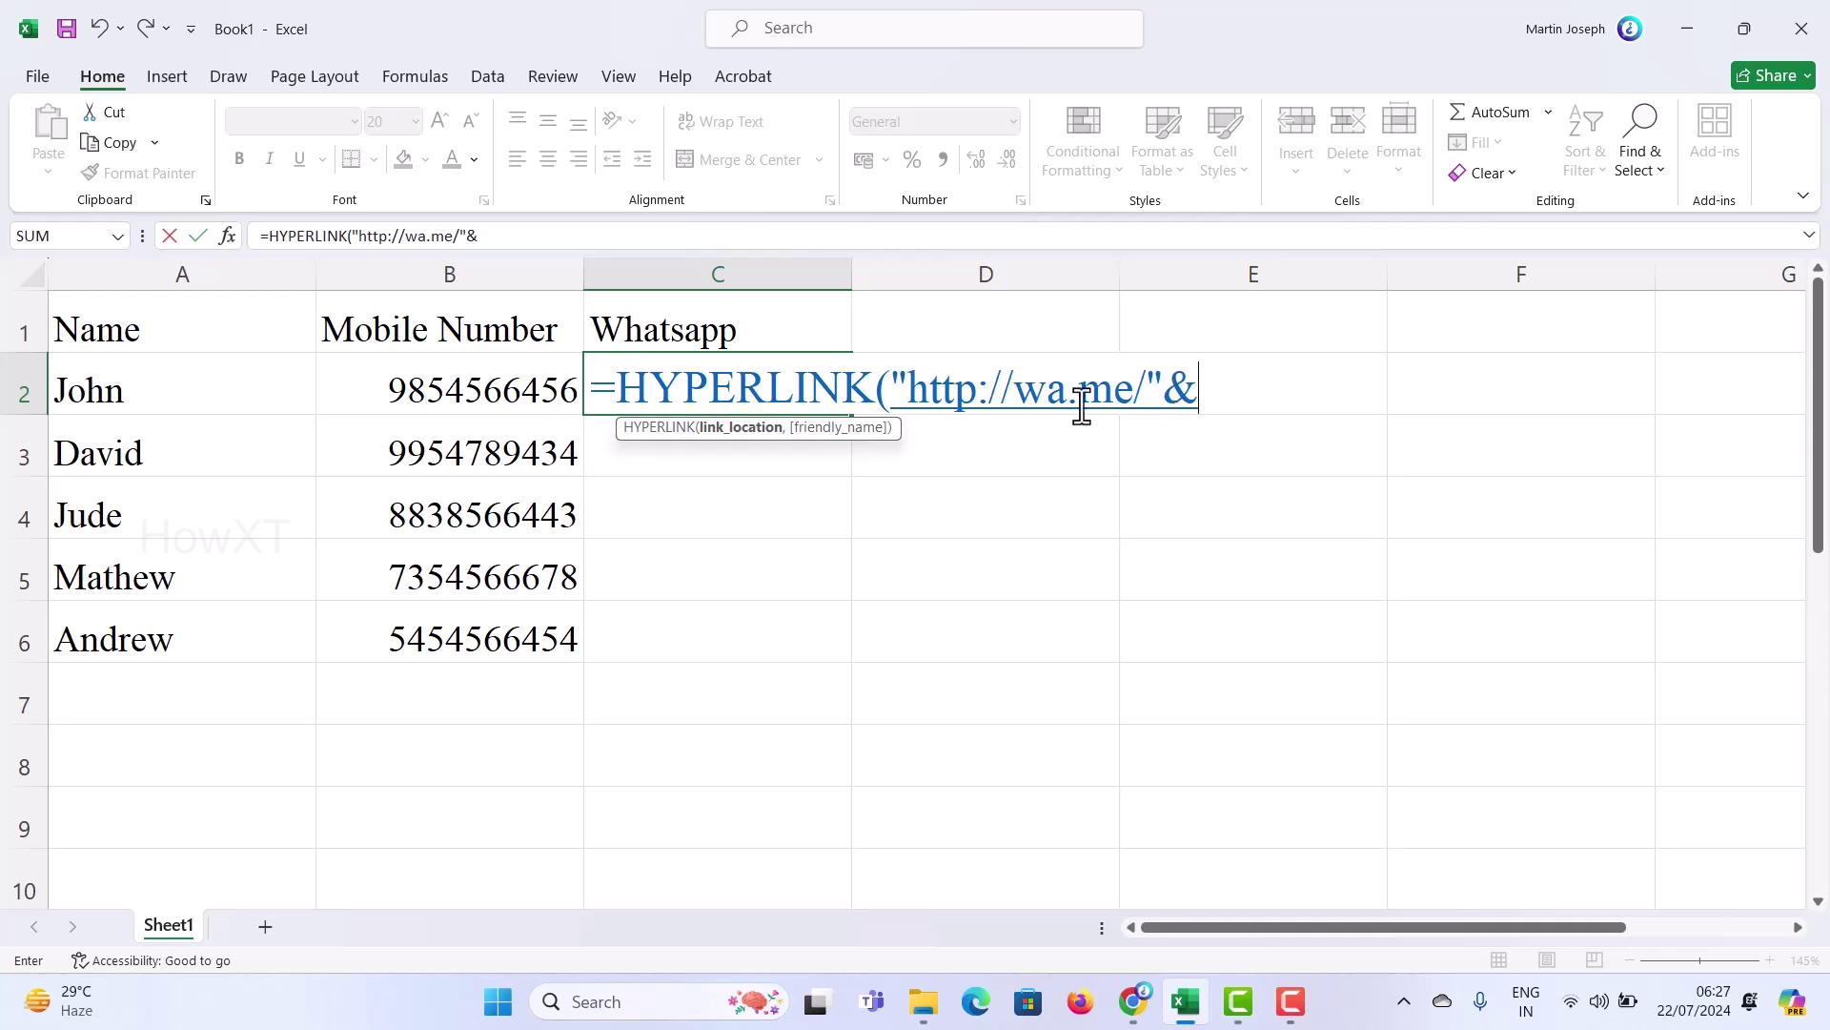
pyautogui.click(419, 389)
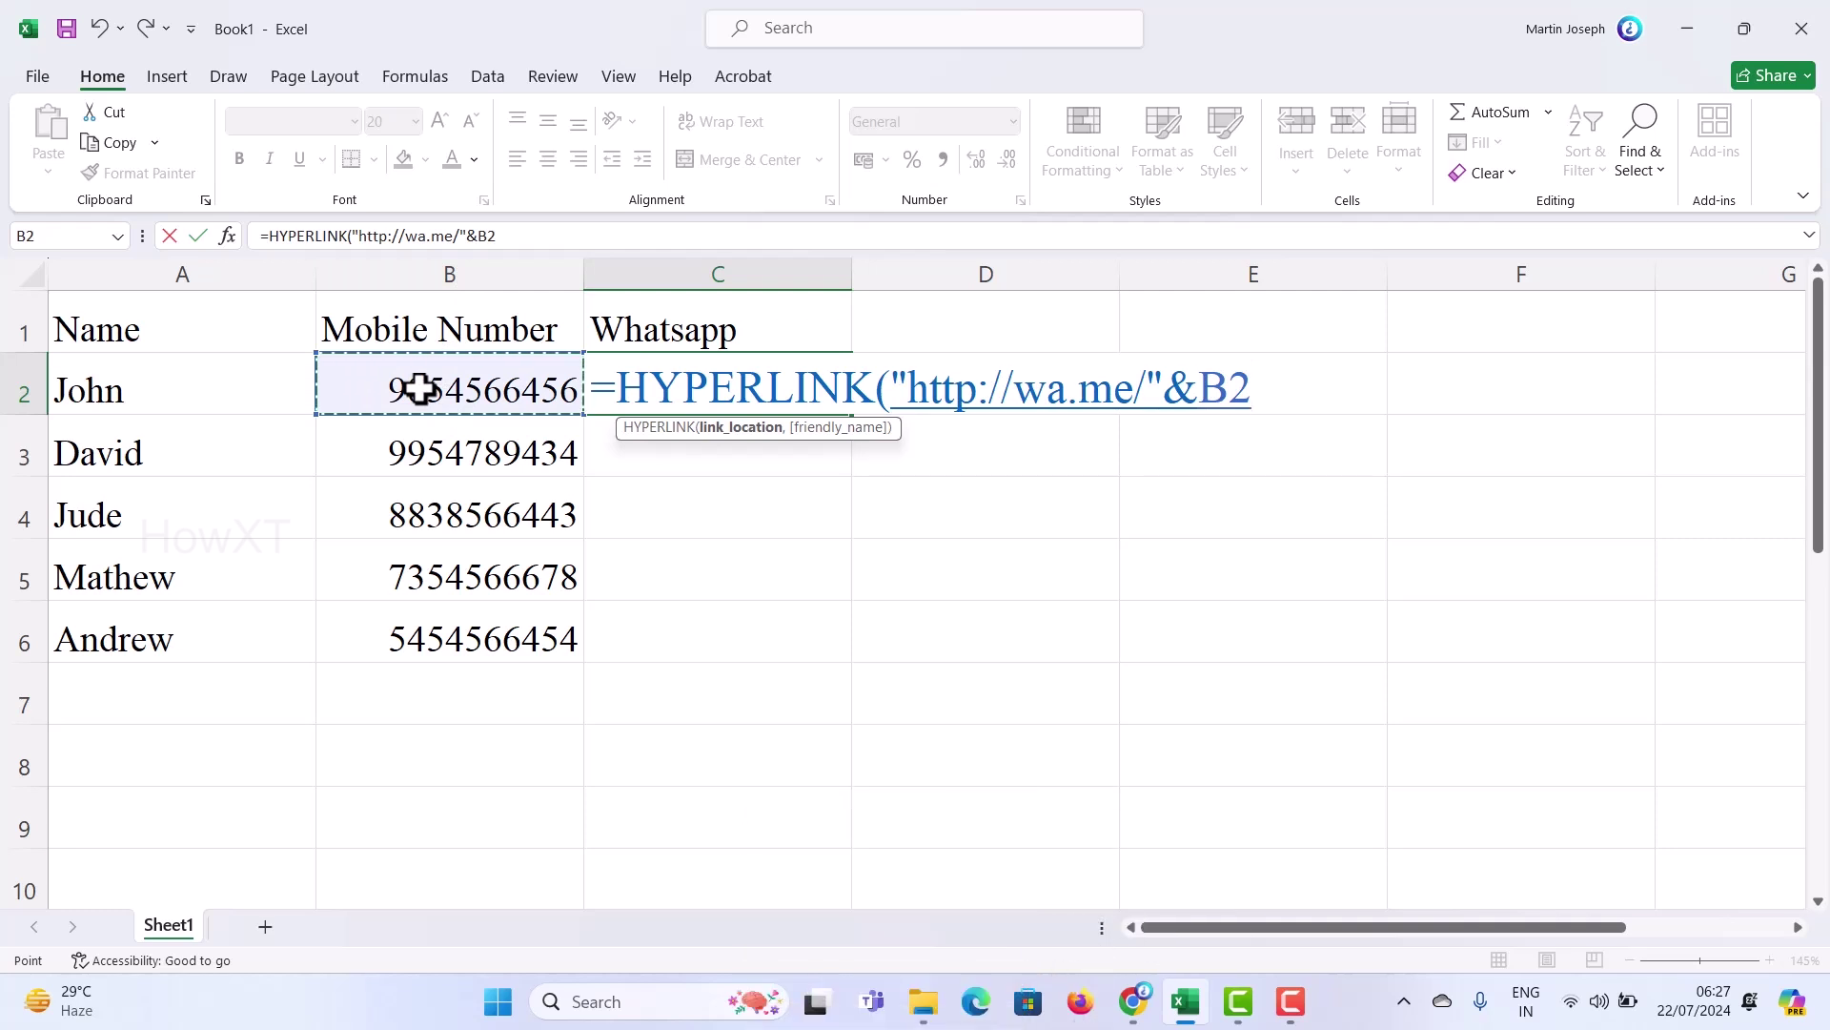
pyautogui.write(',')
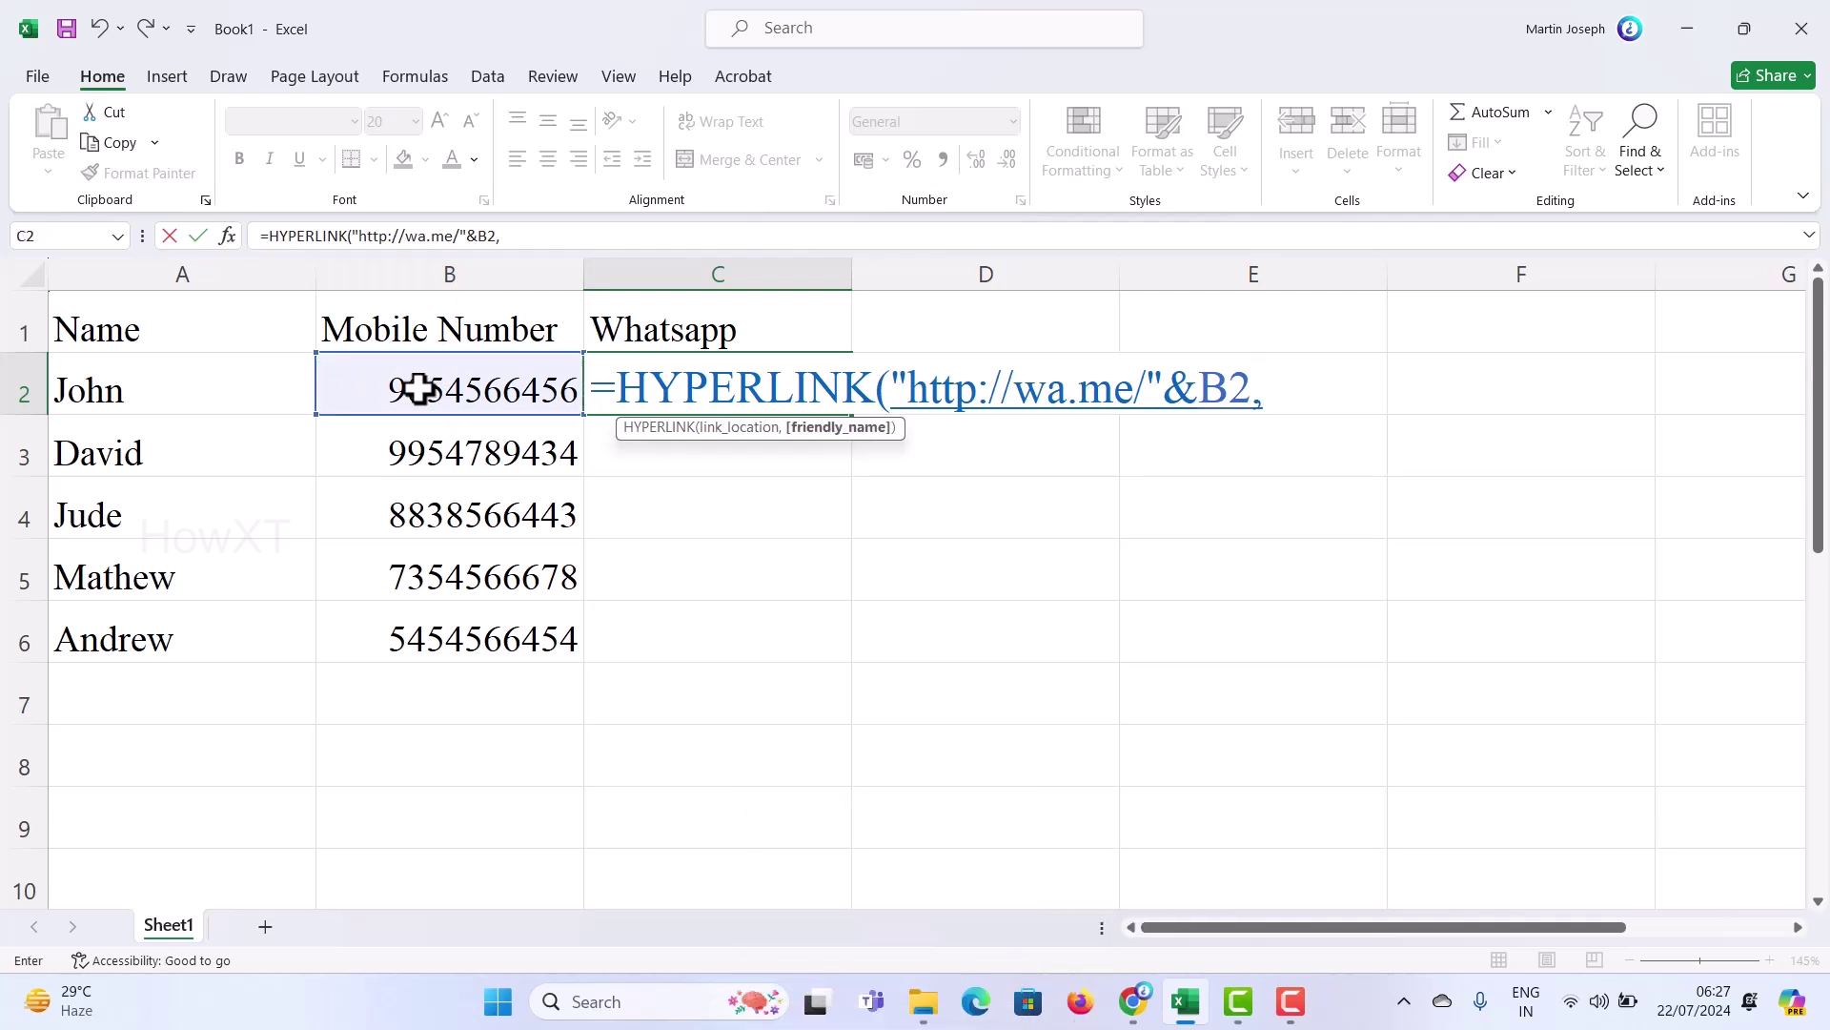
pyautogui.click(157, 395)
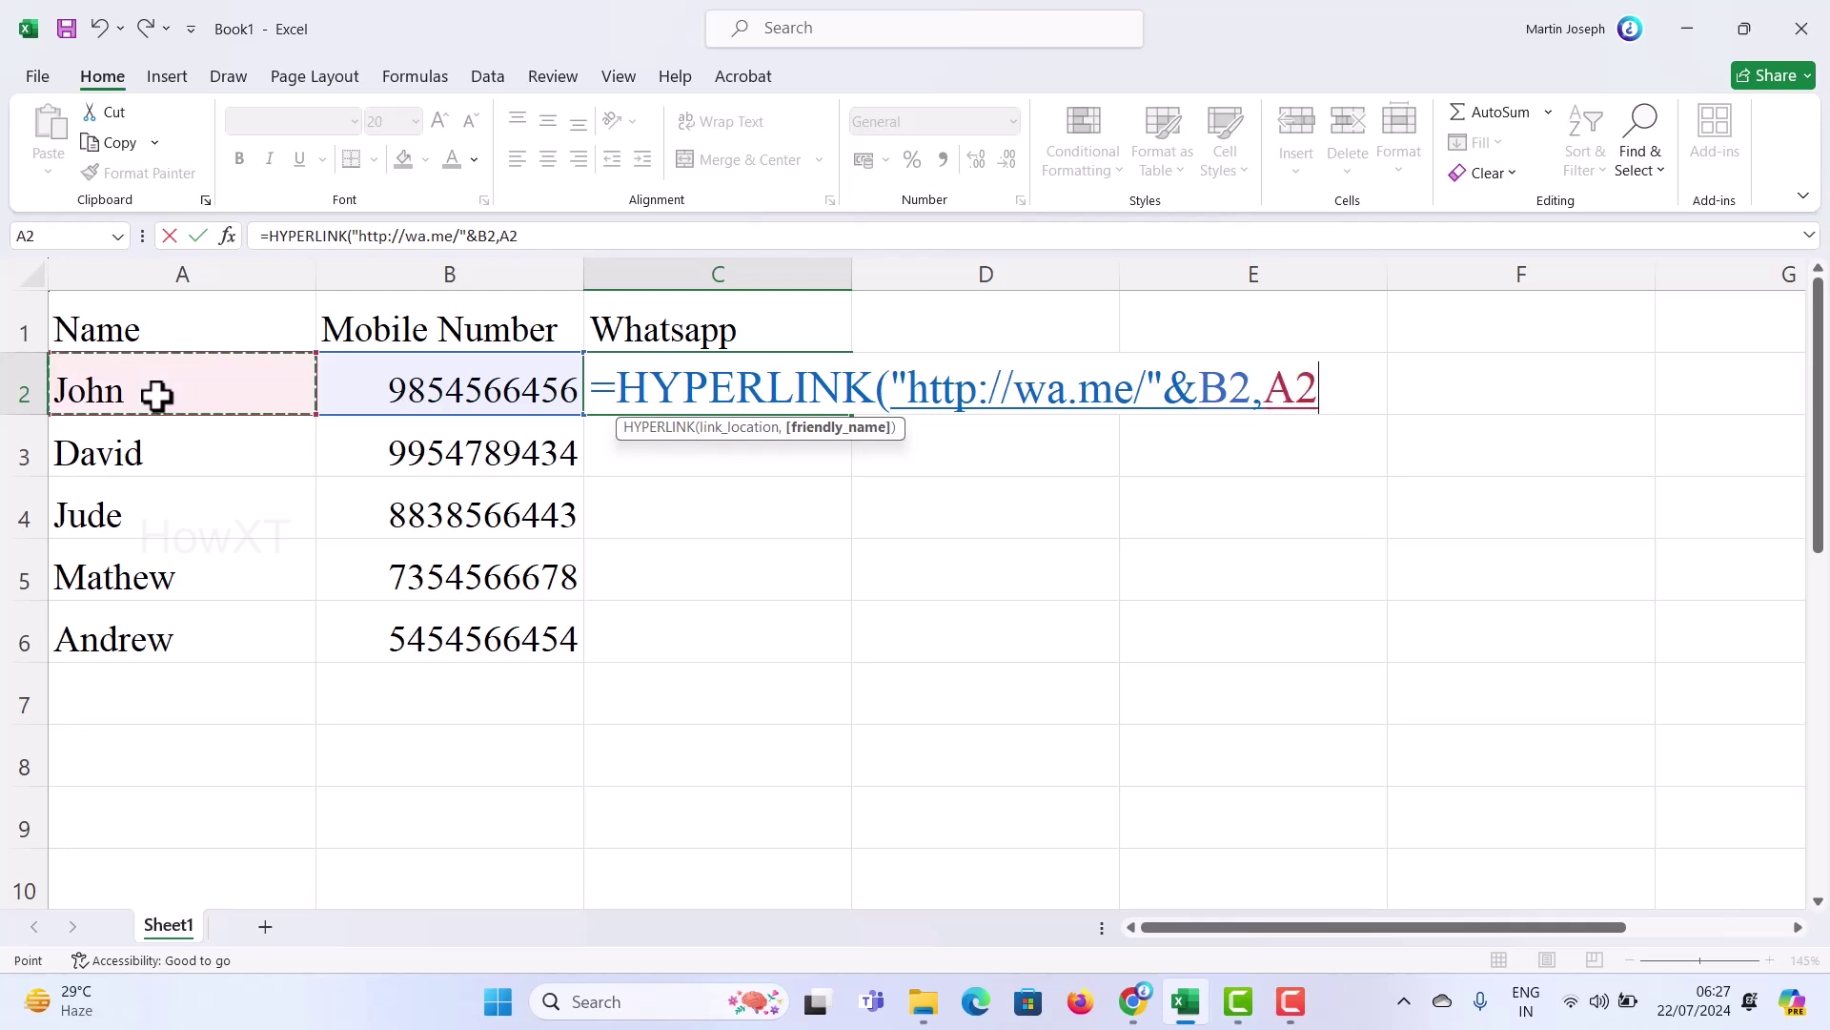
pyautogui.write(')')
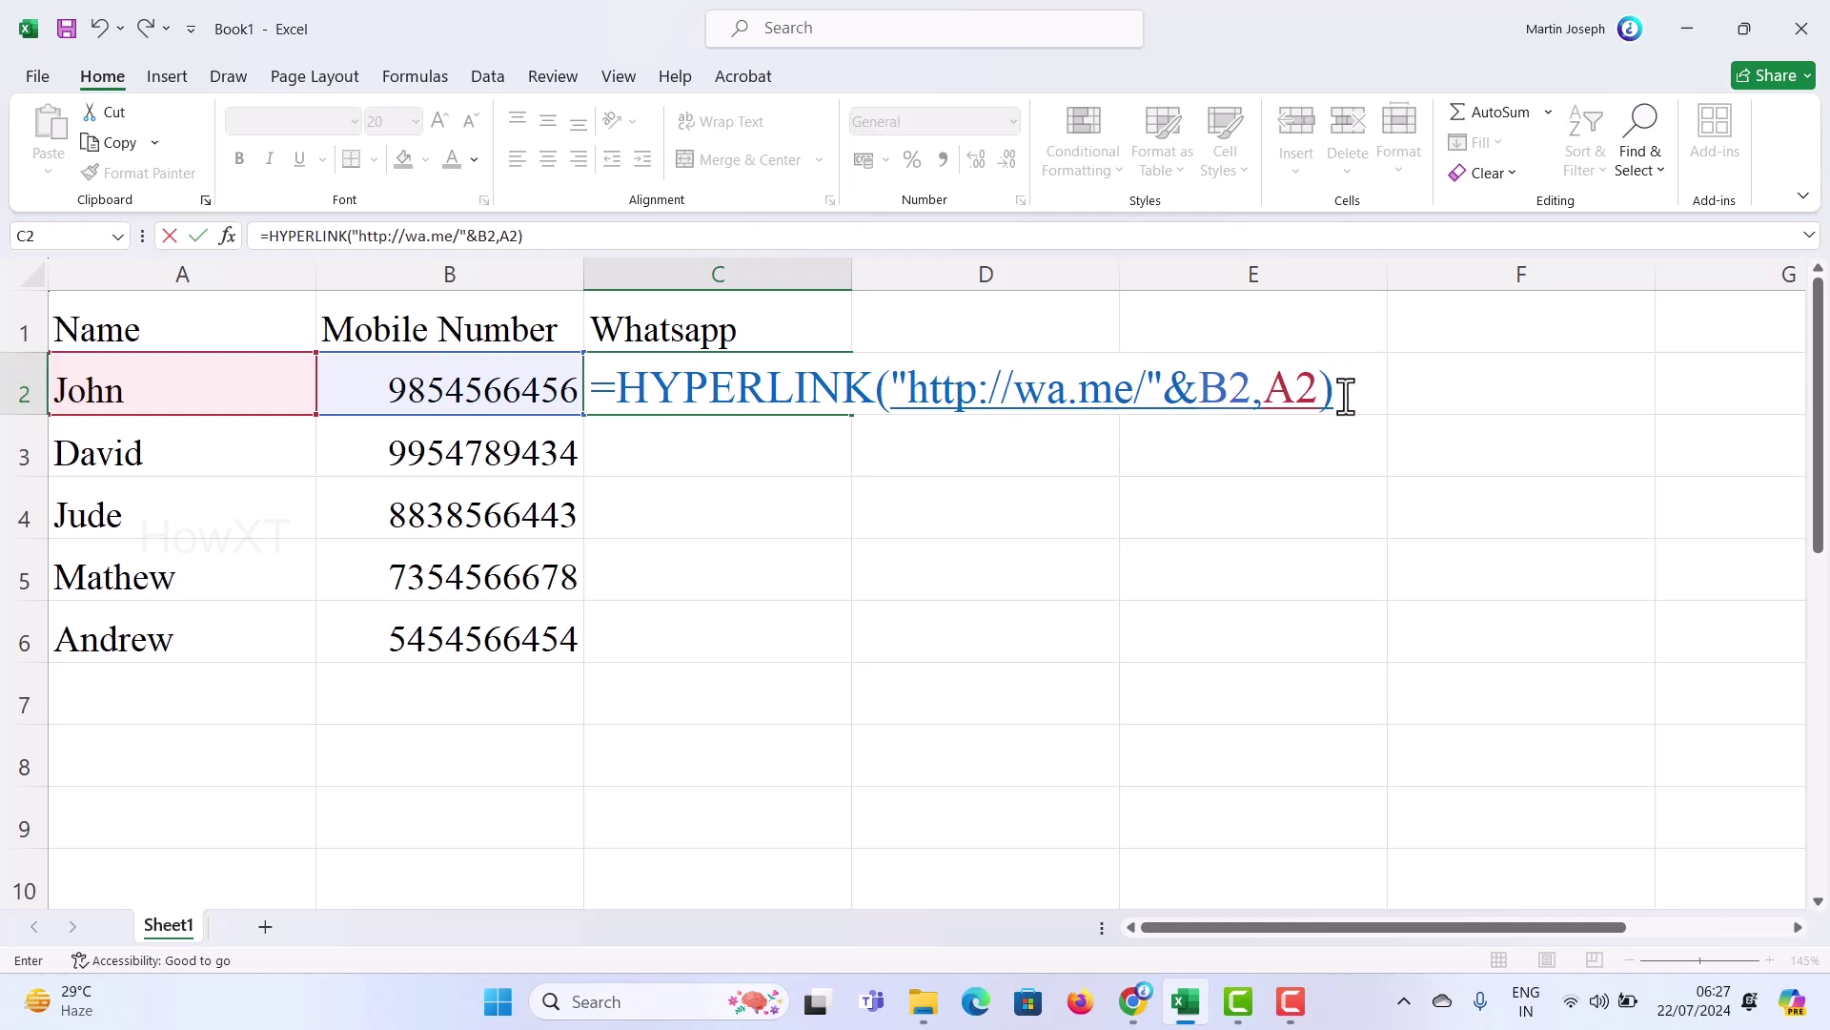
pyautogui.press('Return')
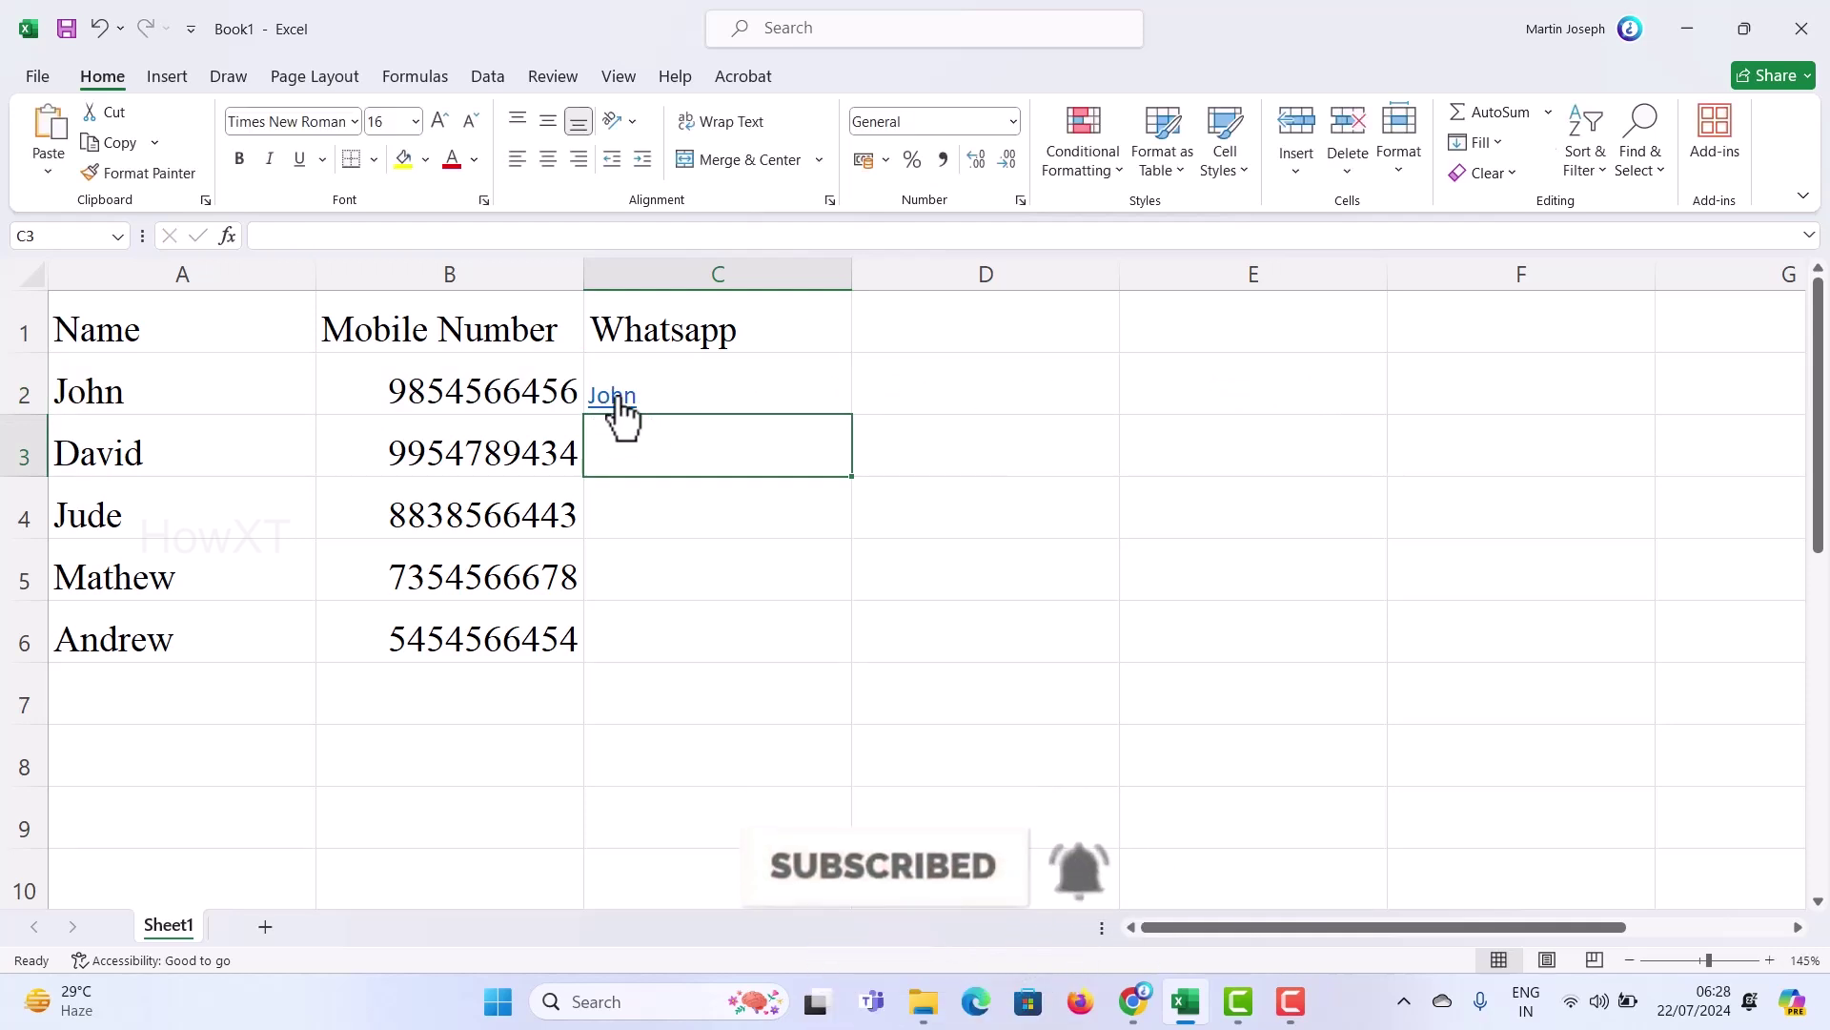
# - Select C2 and follow its link to the first contact's WhatsApp chat page
pyautogui.moveTo(617, 406)
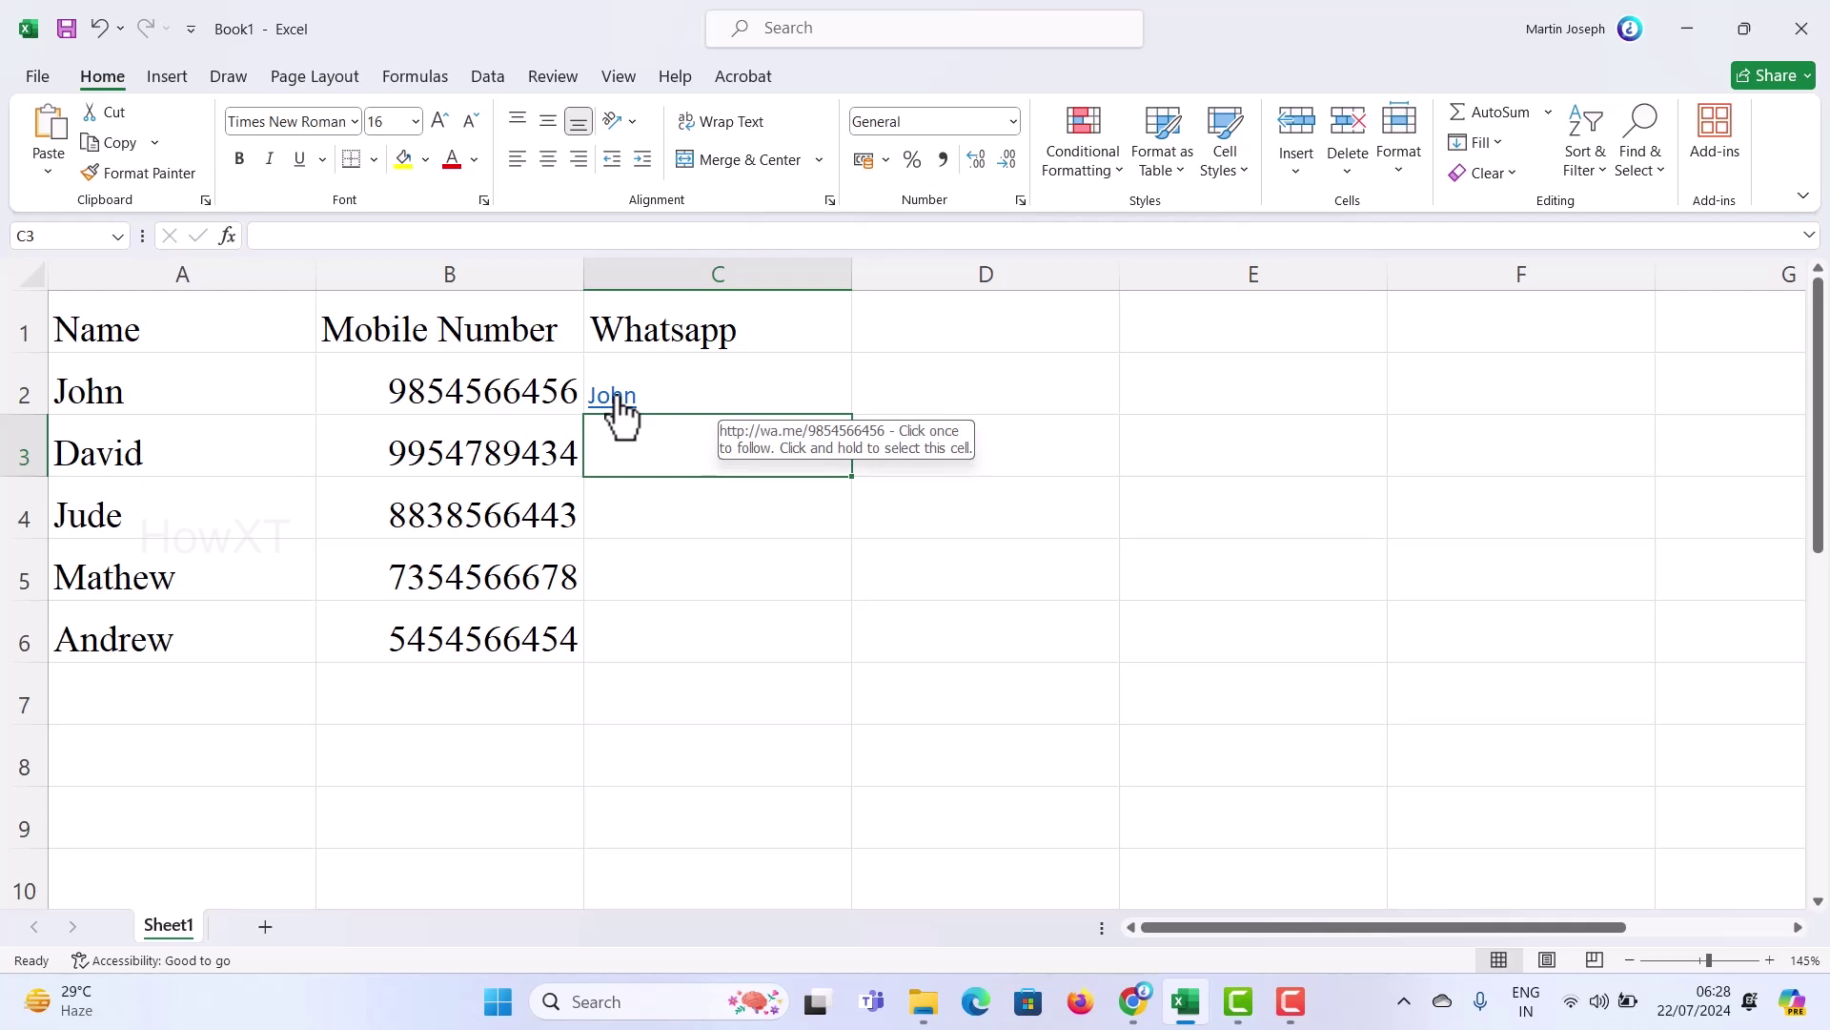
pyautogui.click(617, 402)
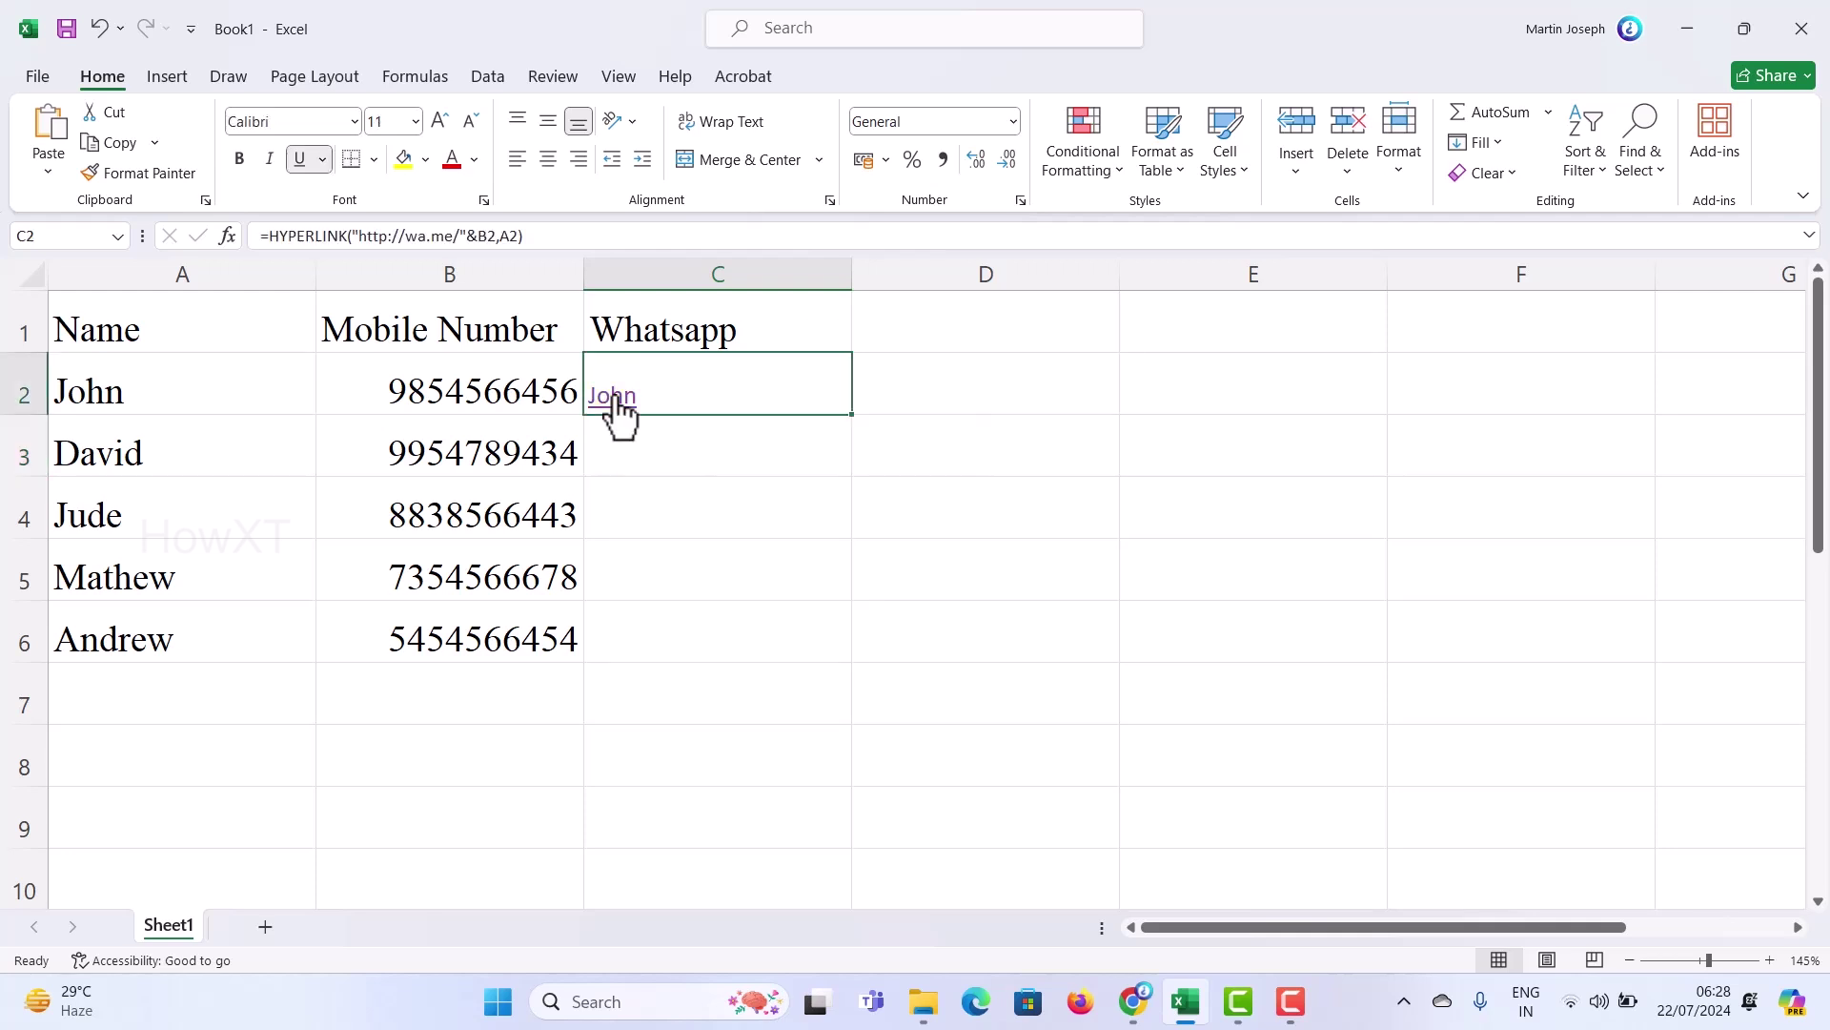
pyautogui.click(616, 401)
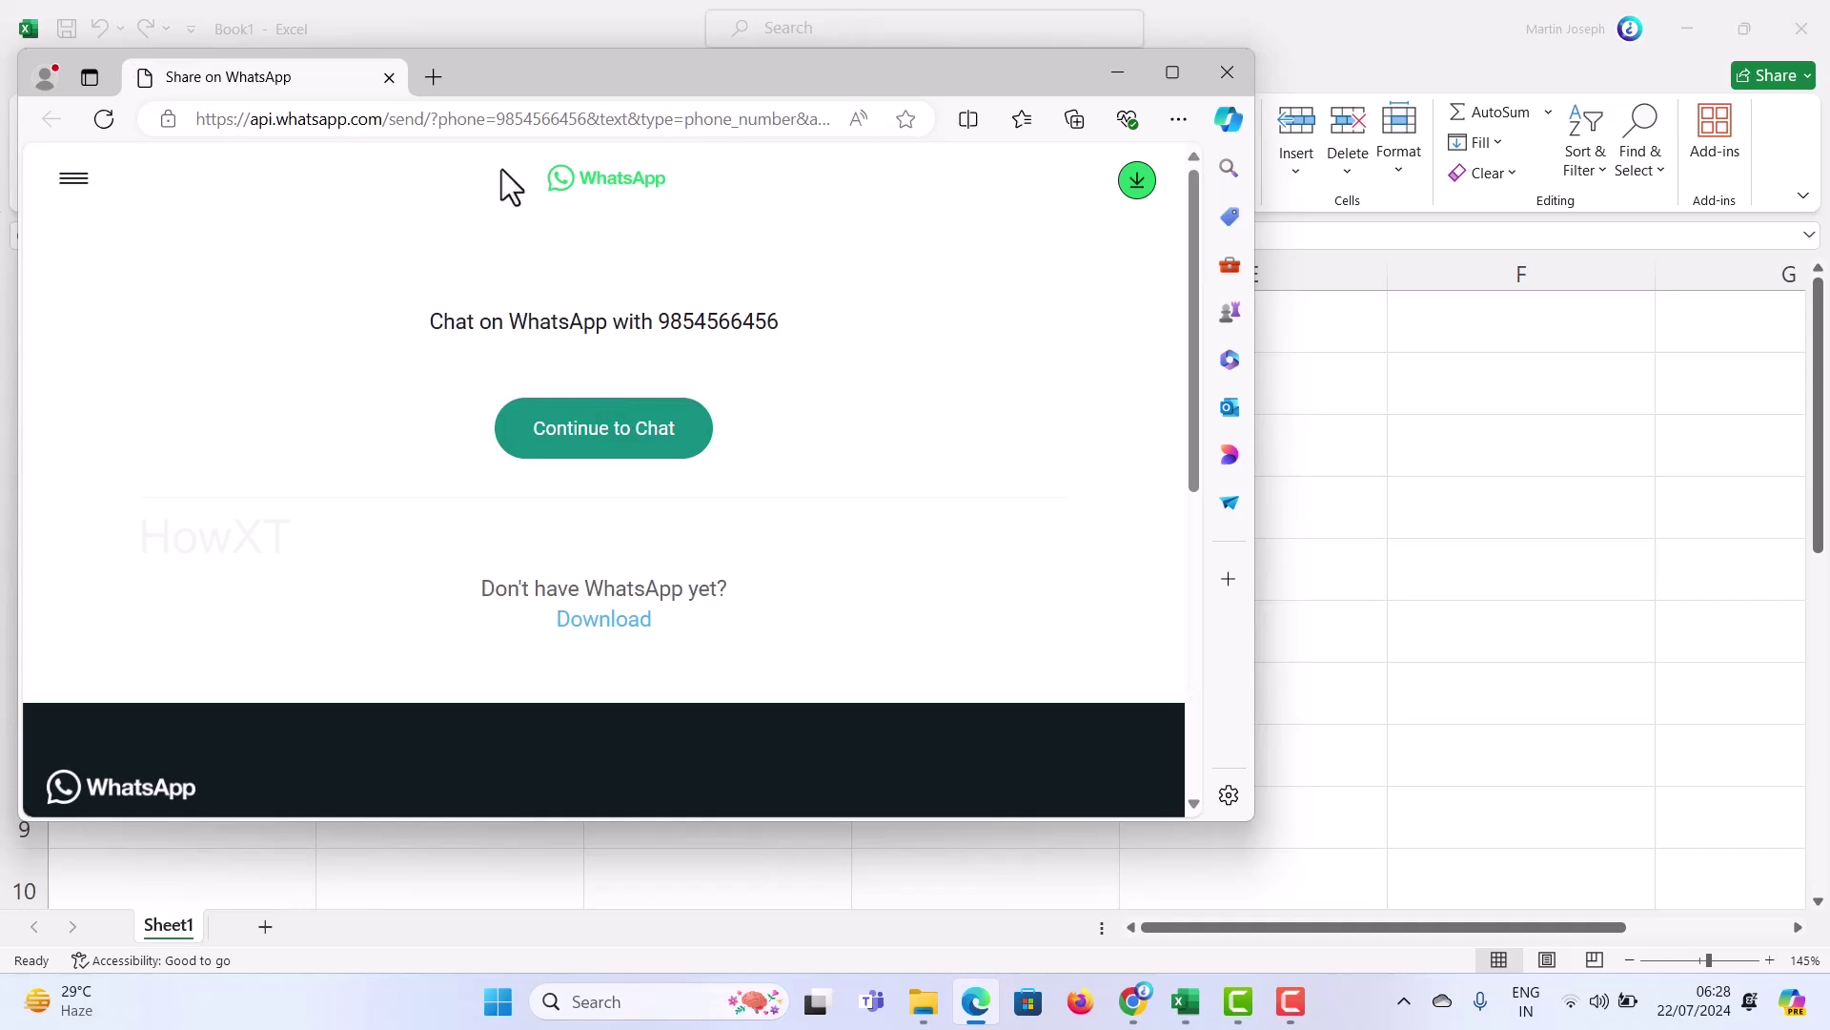
# - Close the first contact's WhatsApp page in Edge to return to the sheet
pyautogui.moveTo(528, 83); pyautogui.dragTo(1118, 240)
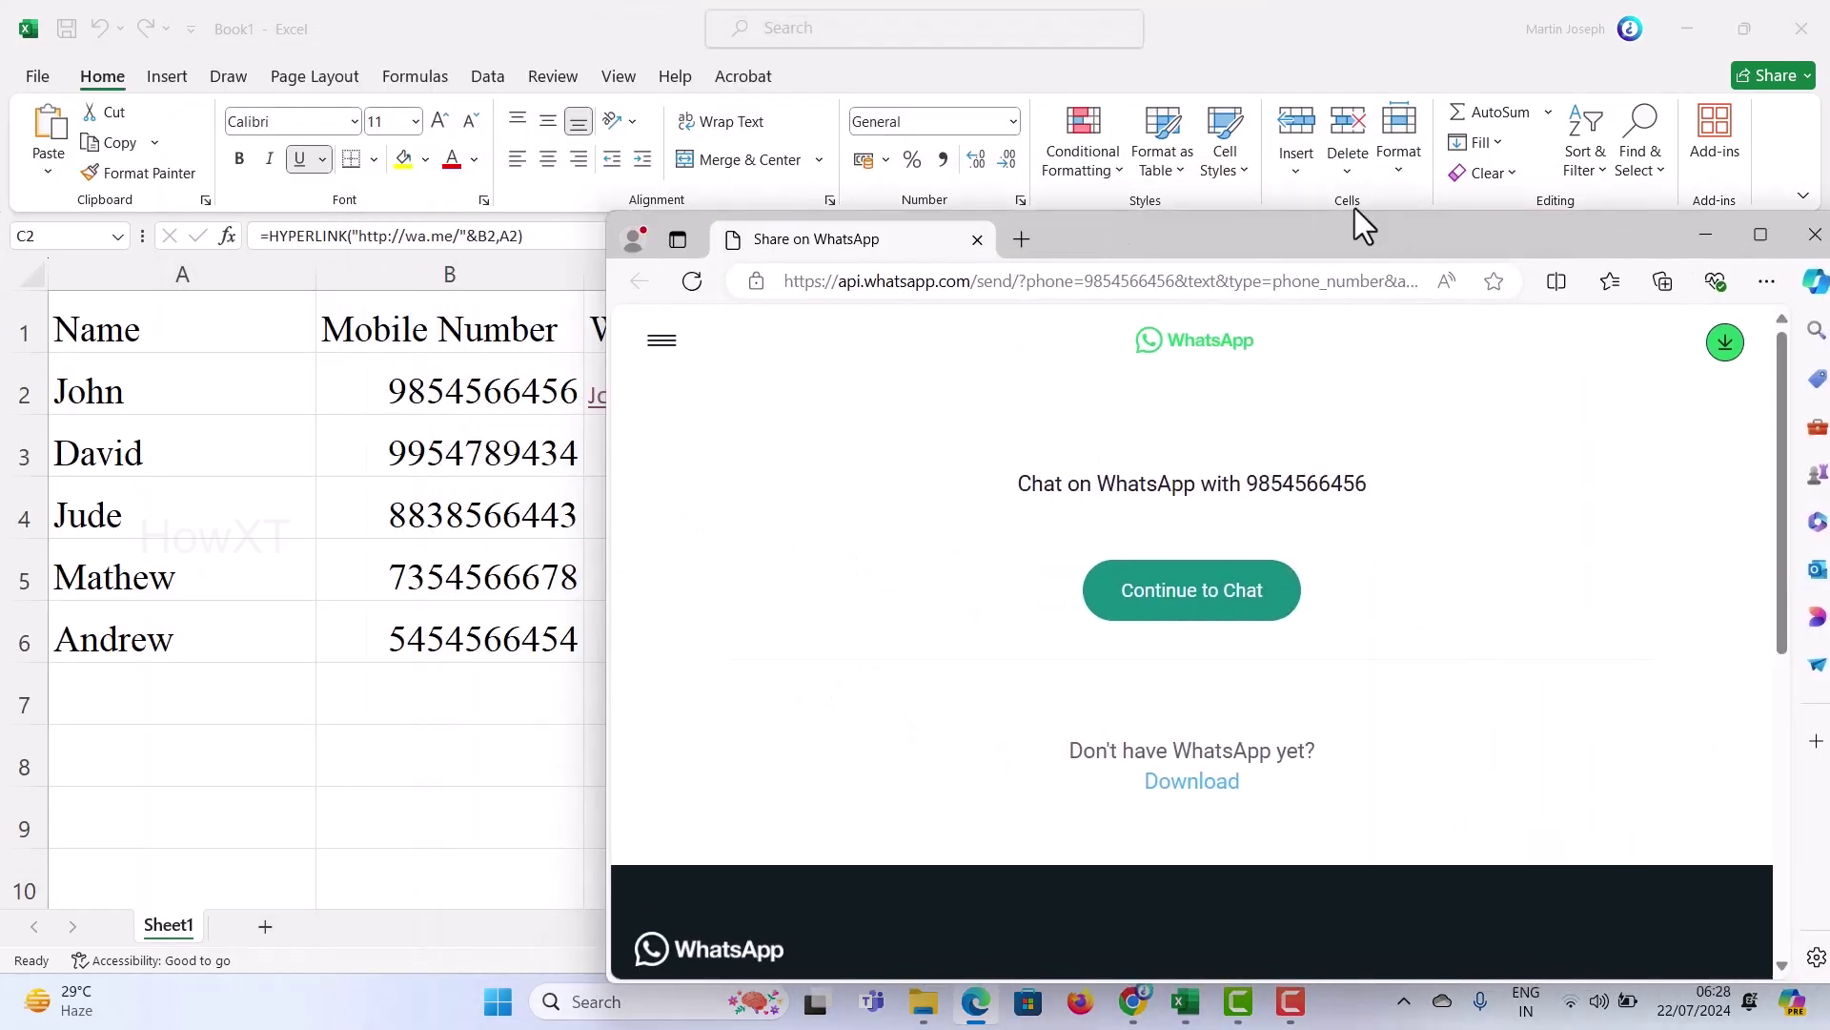
pyautogui.moveTo(1218, 244); pyautogui.dragTo(851, 232)
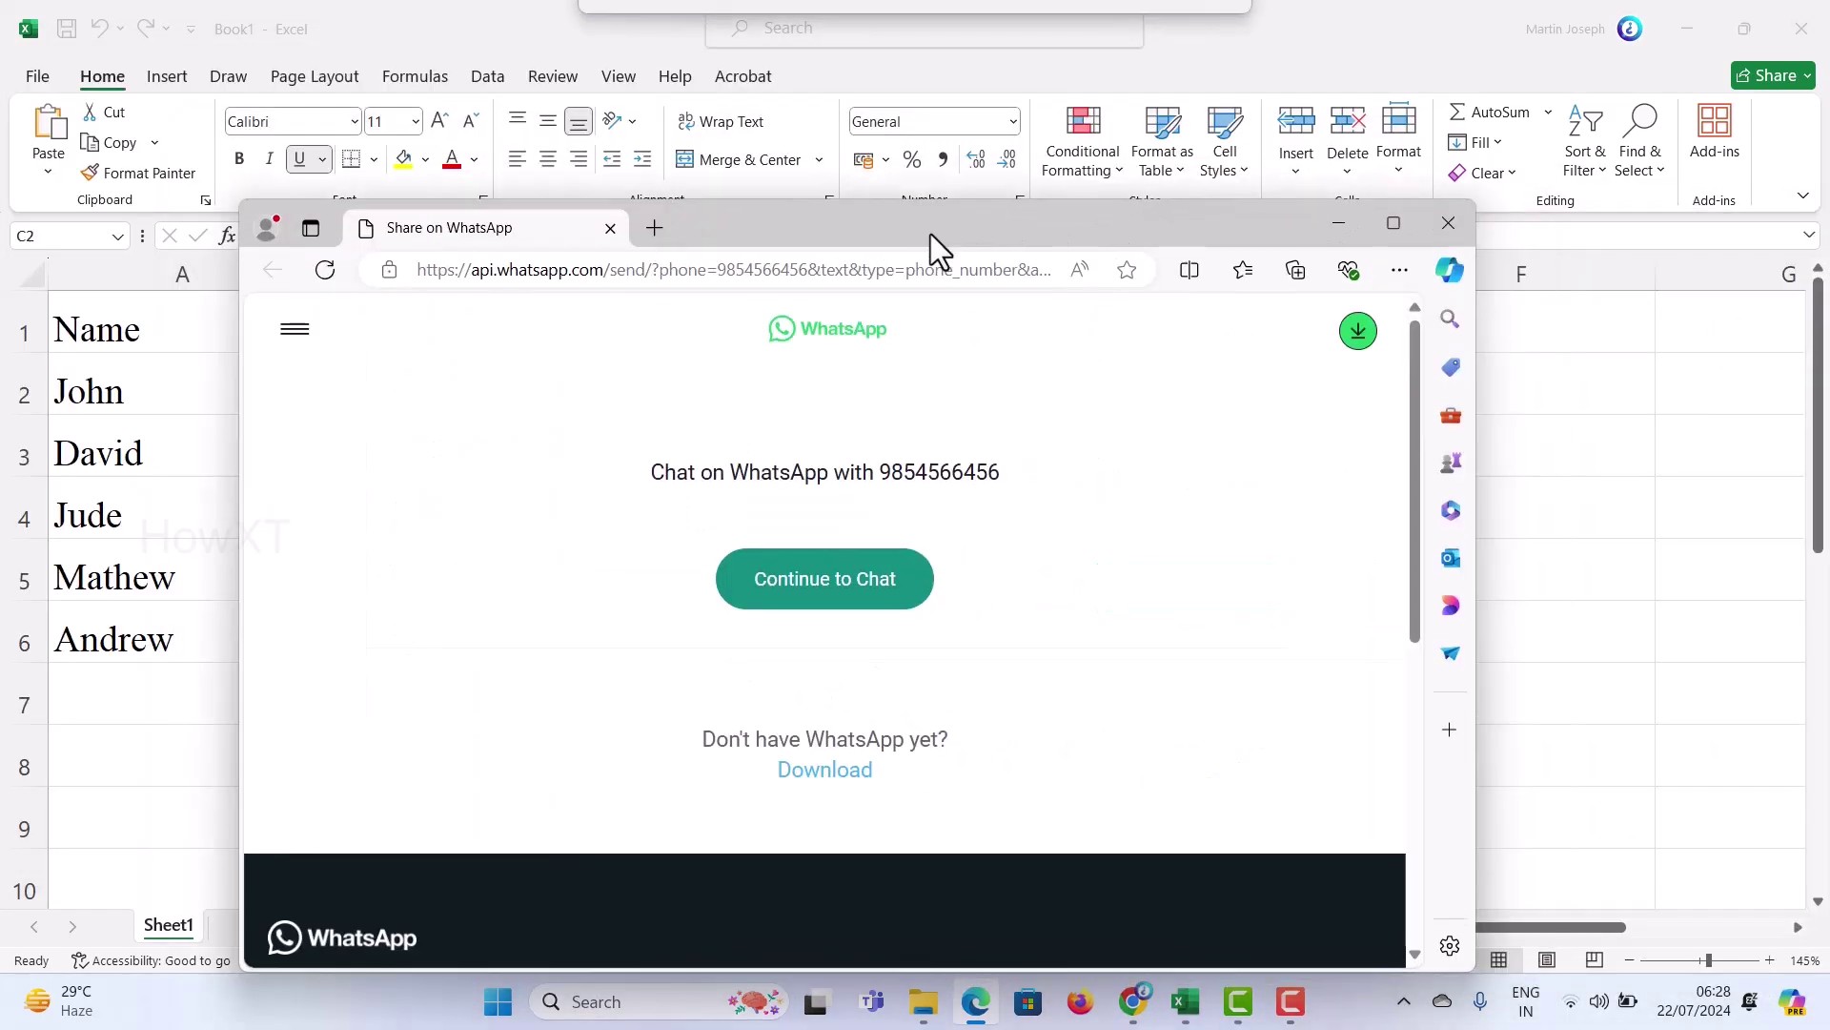
pyautogui.click(1432, 225)
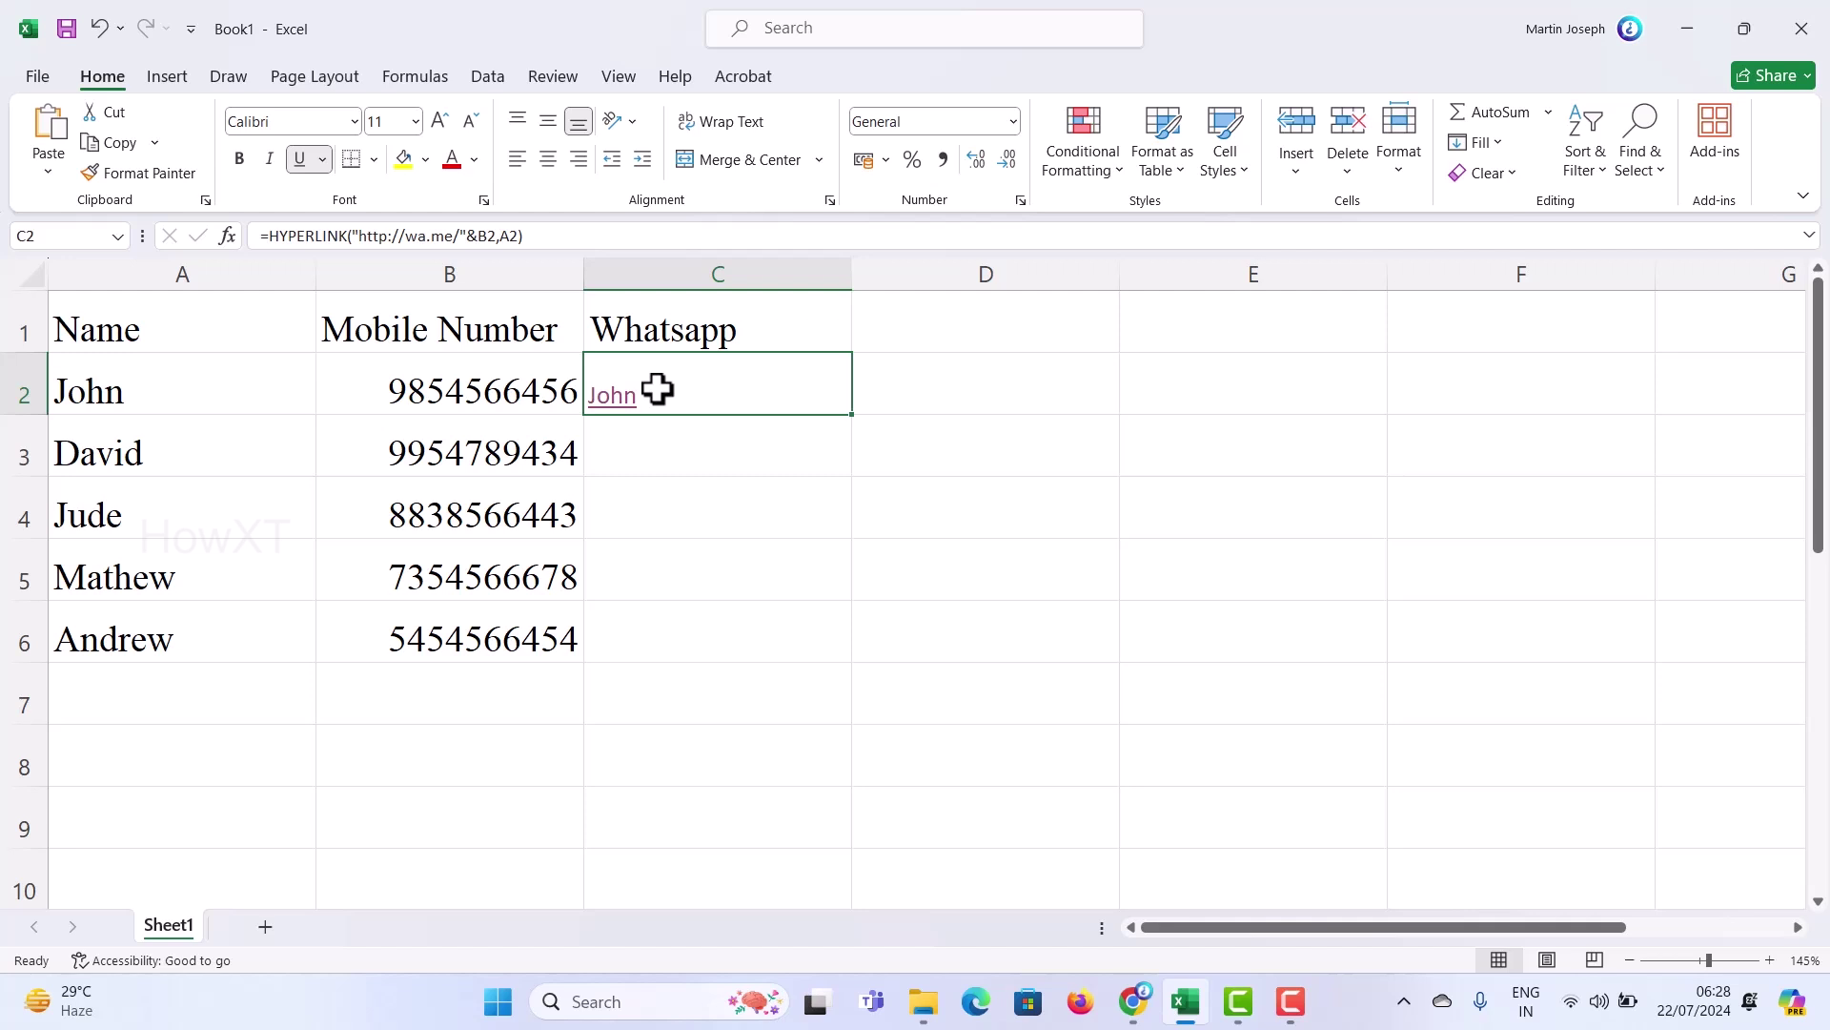
# - Fill the C2 link formula down through C6, then follow the last contact's link
pyautogui.moveTo(857, 417); pyautogui.dragTo(849, 482)
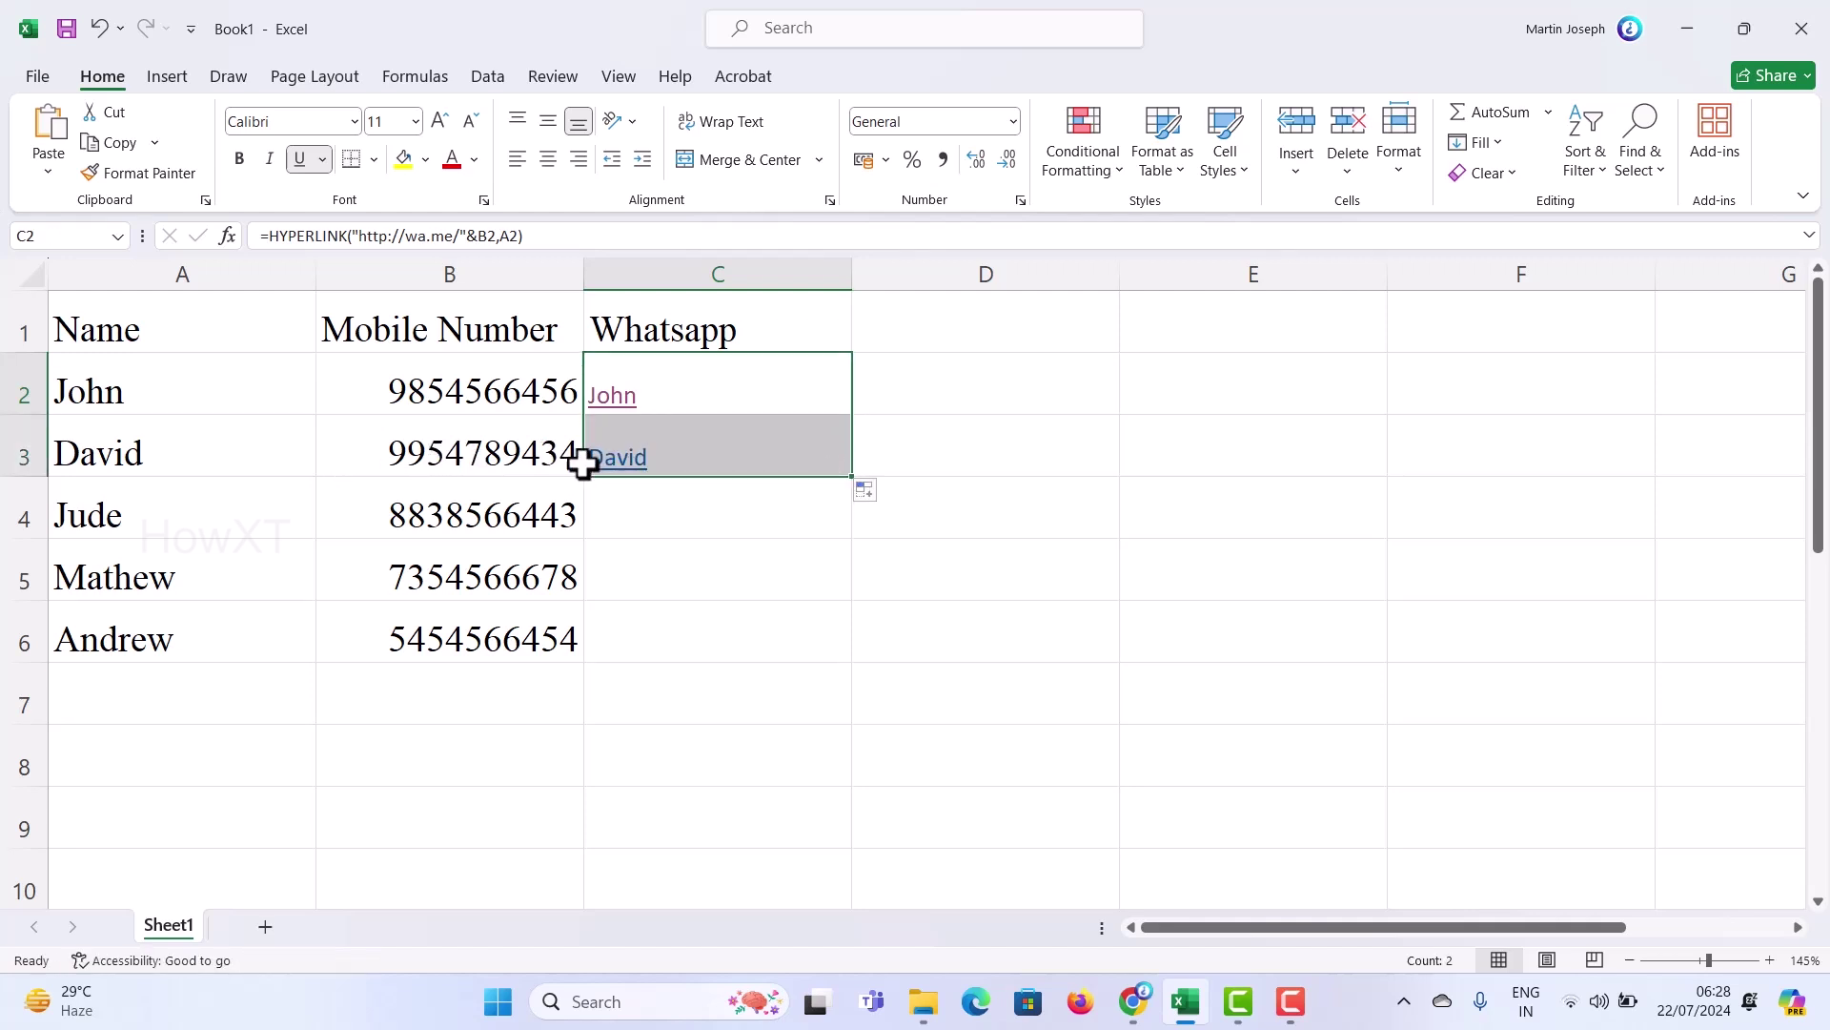
pyautogui.moveTo(853, 482); pyautogui.dragTo(854, 667)
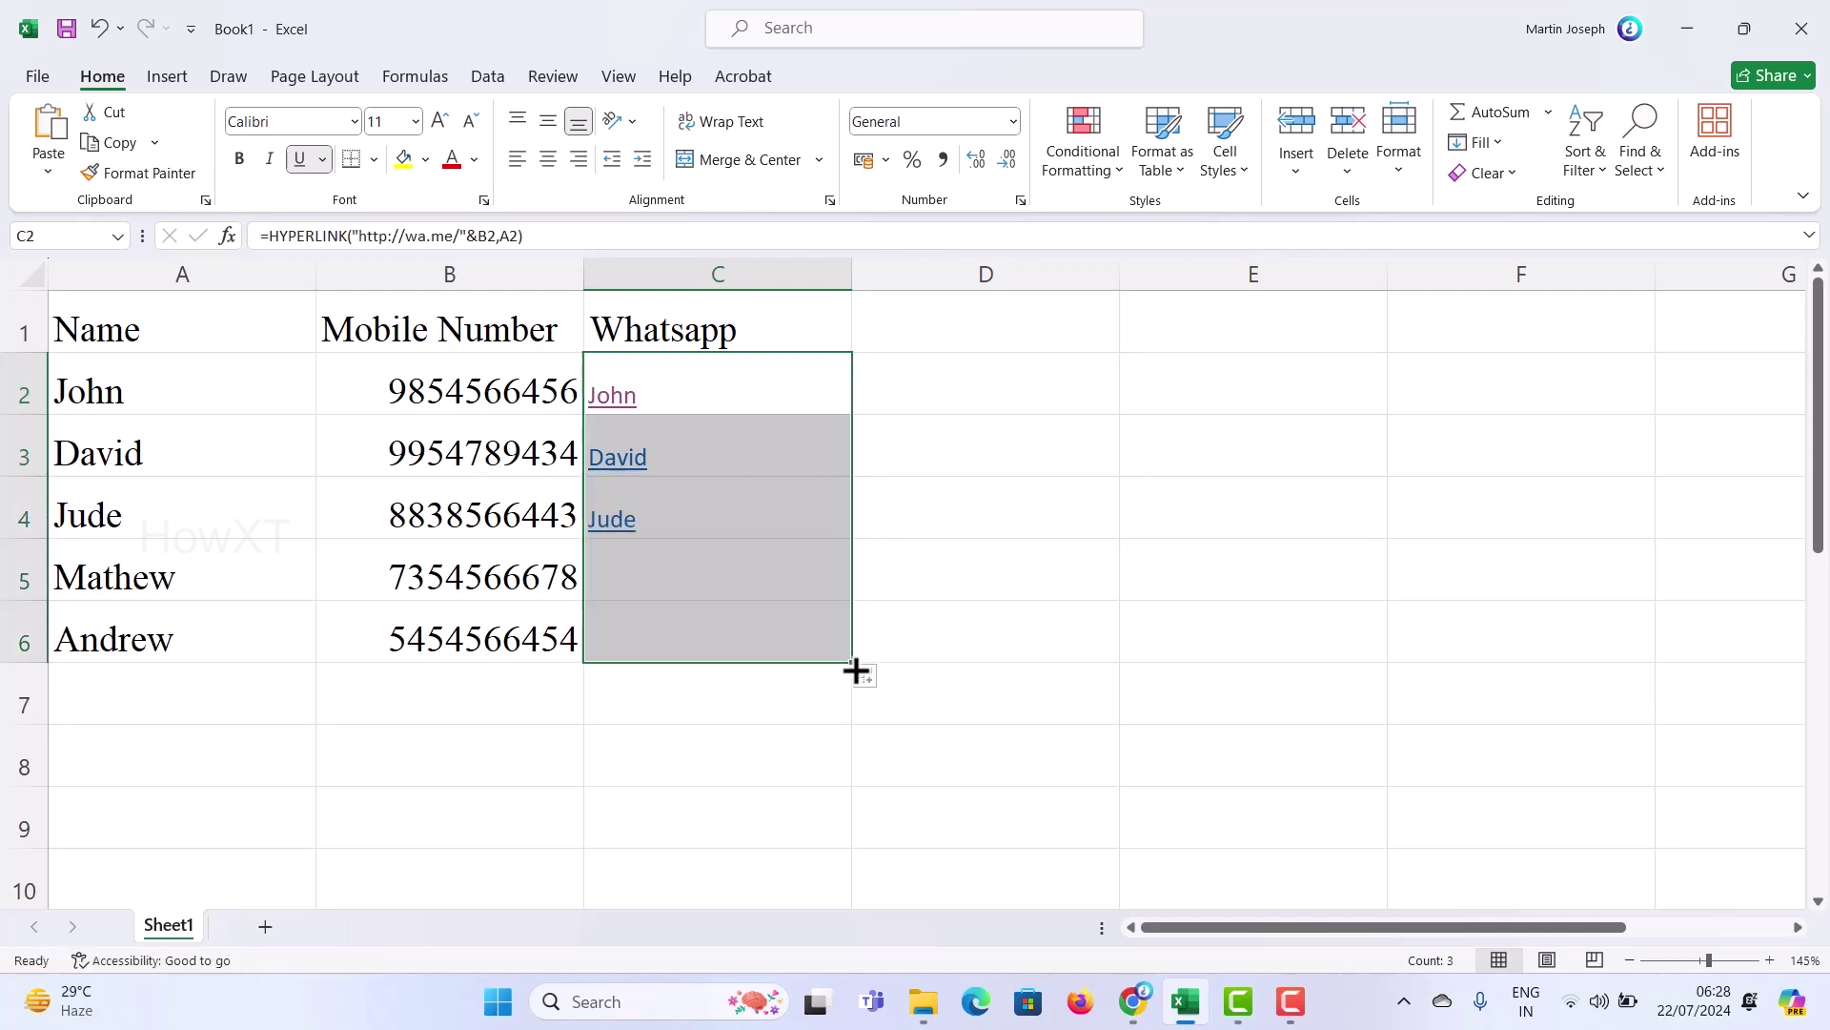
pyautogui.click(1054, 605)
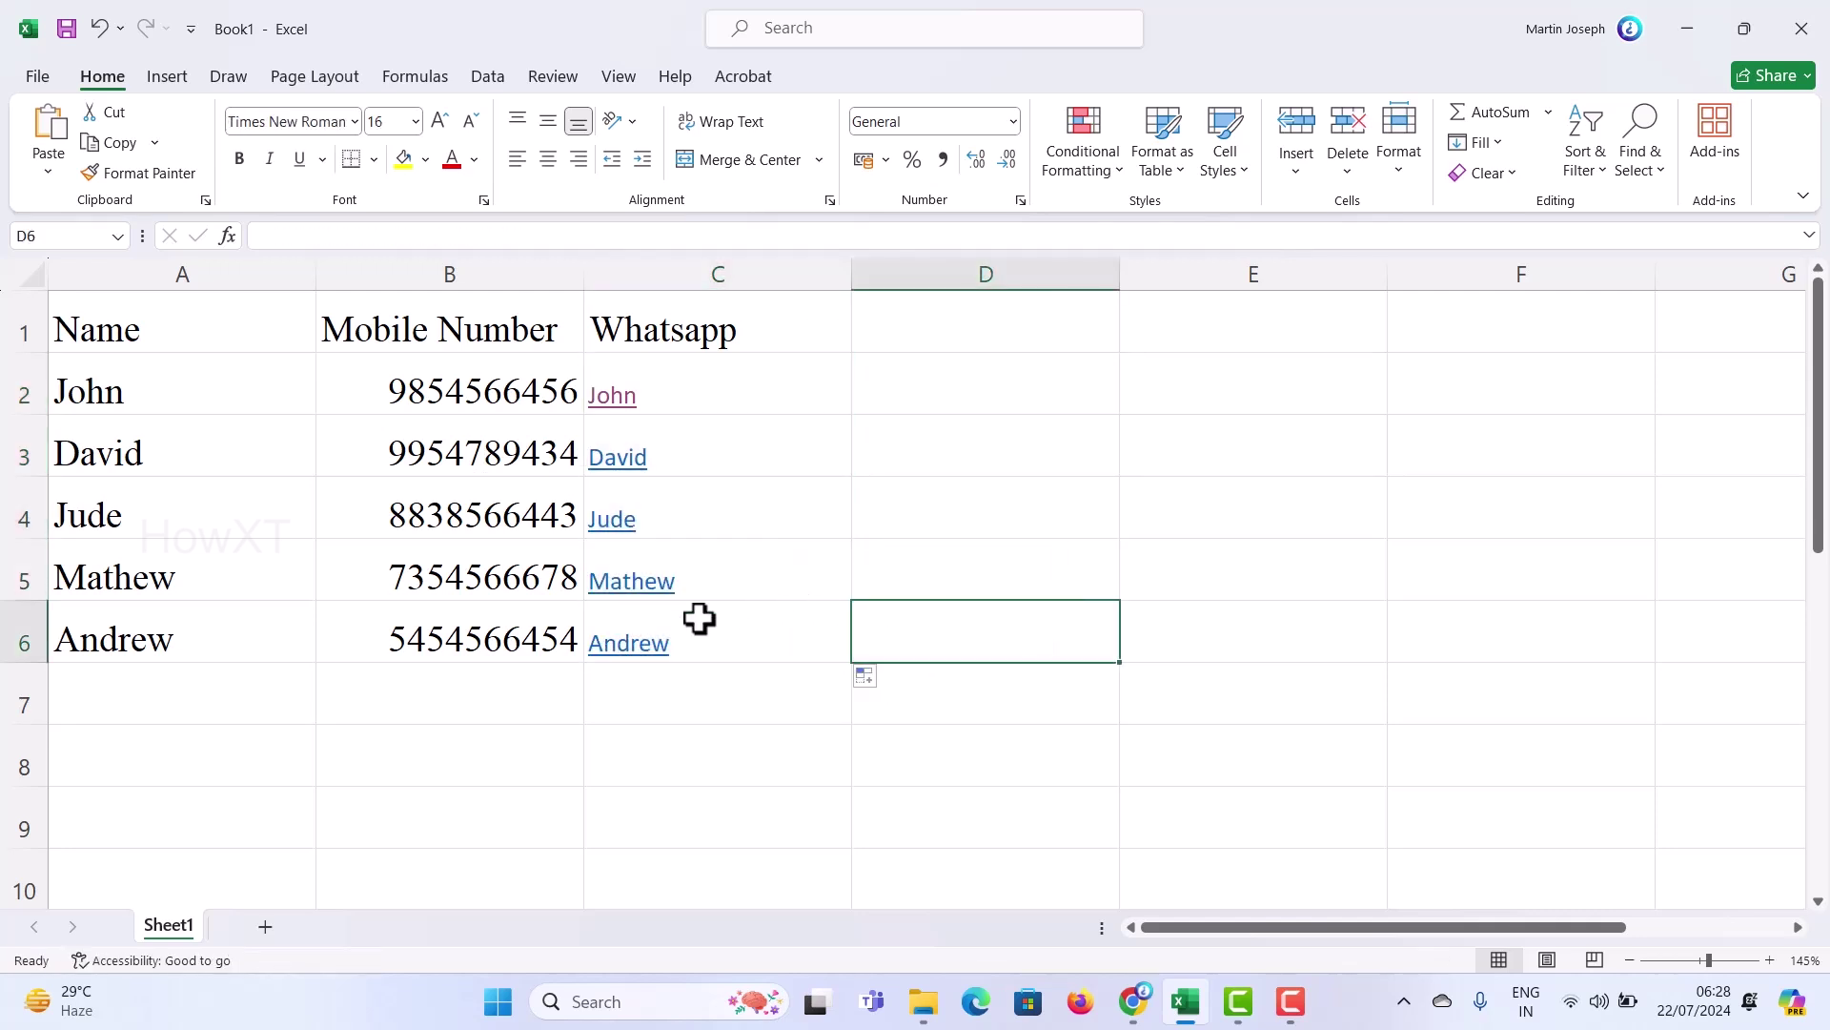
pyautogui.click(630, 648)
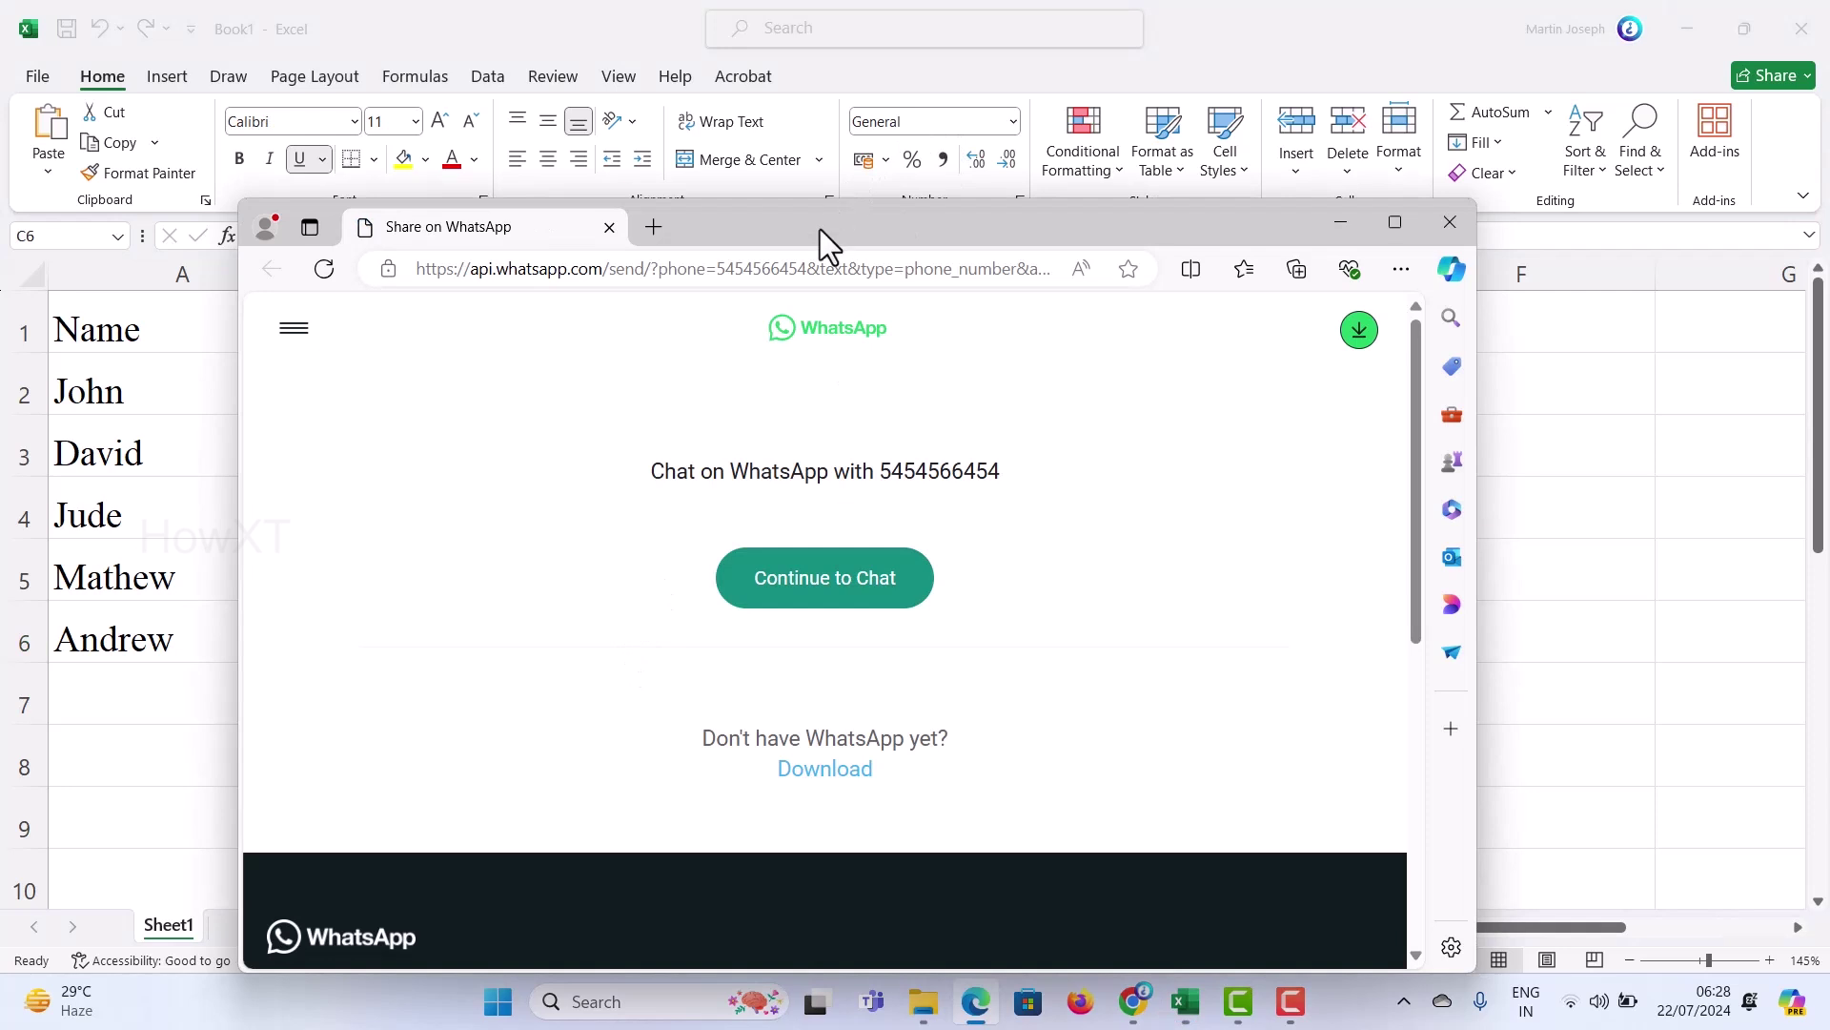
# - Move the Edge window aside to check the links, then minimize it
pyautogui.moveTo(820, 229); pyautogui.dragTo(1213, 189)
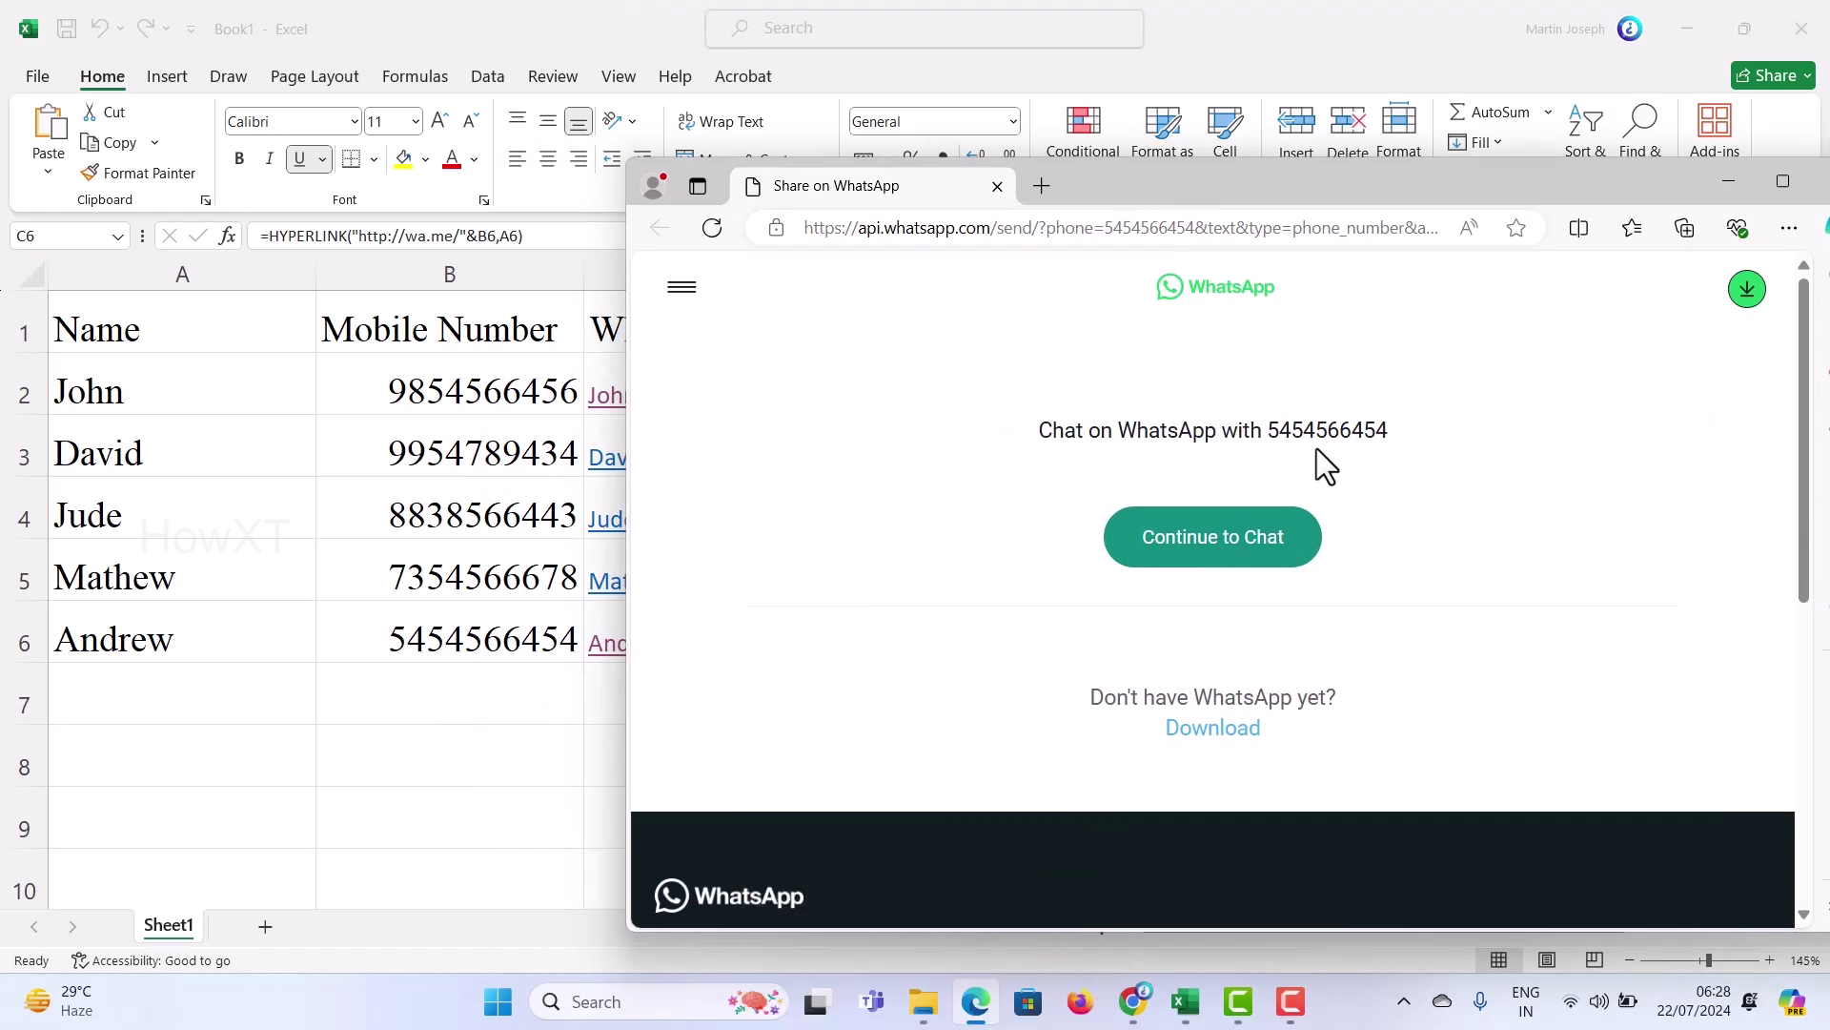
pyautogui.moveTo(1221, 178); pyautogui.dragTo(1043, 180)
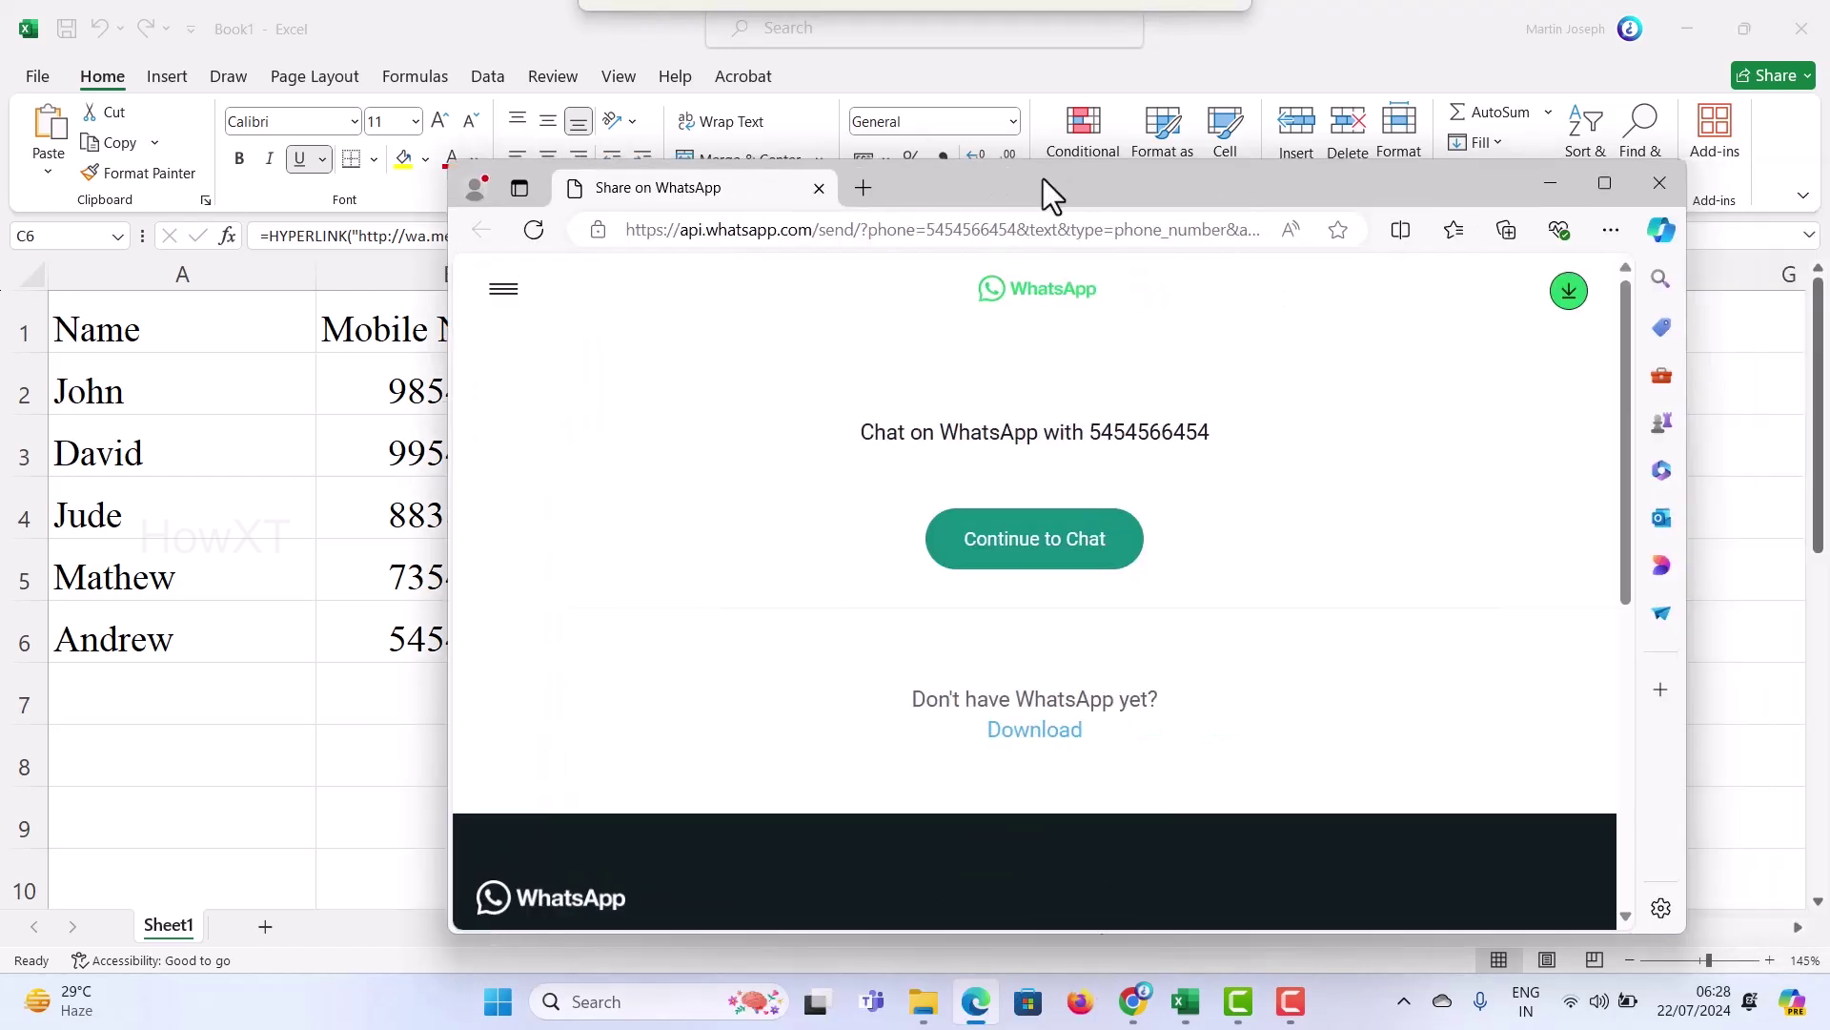
pyautogui.click(1533, 183)
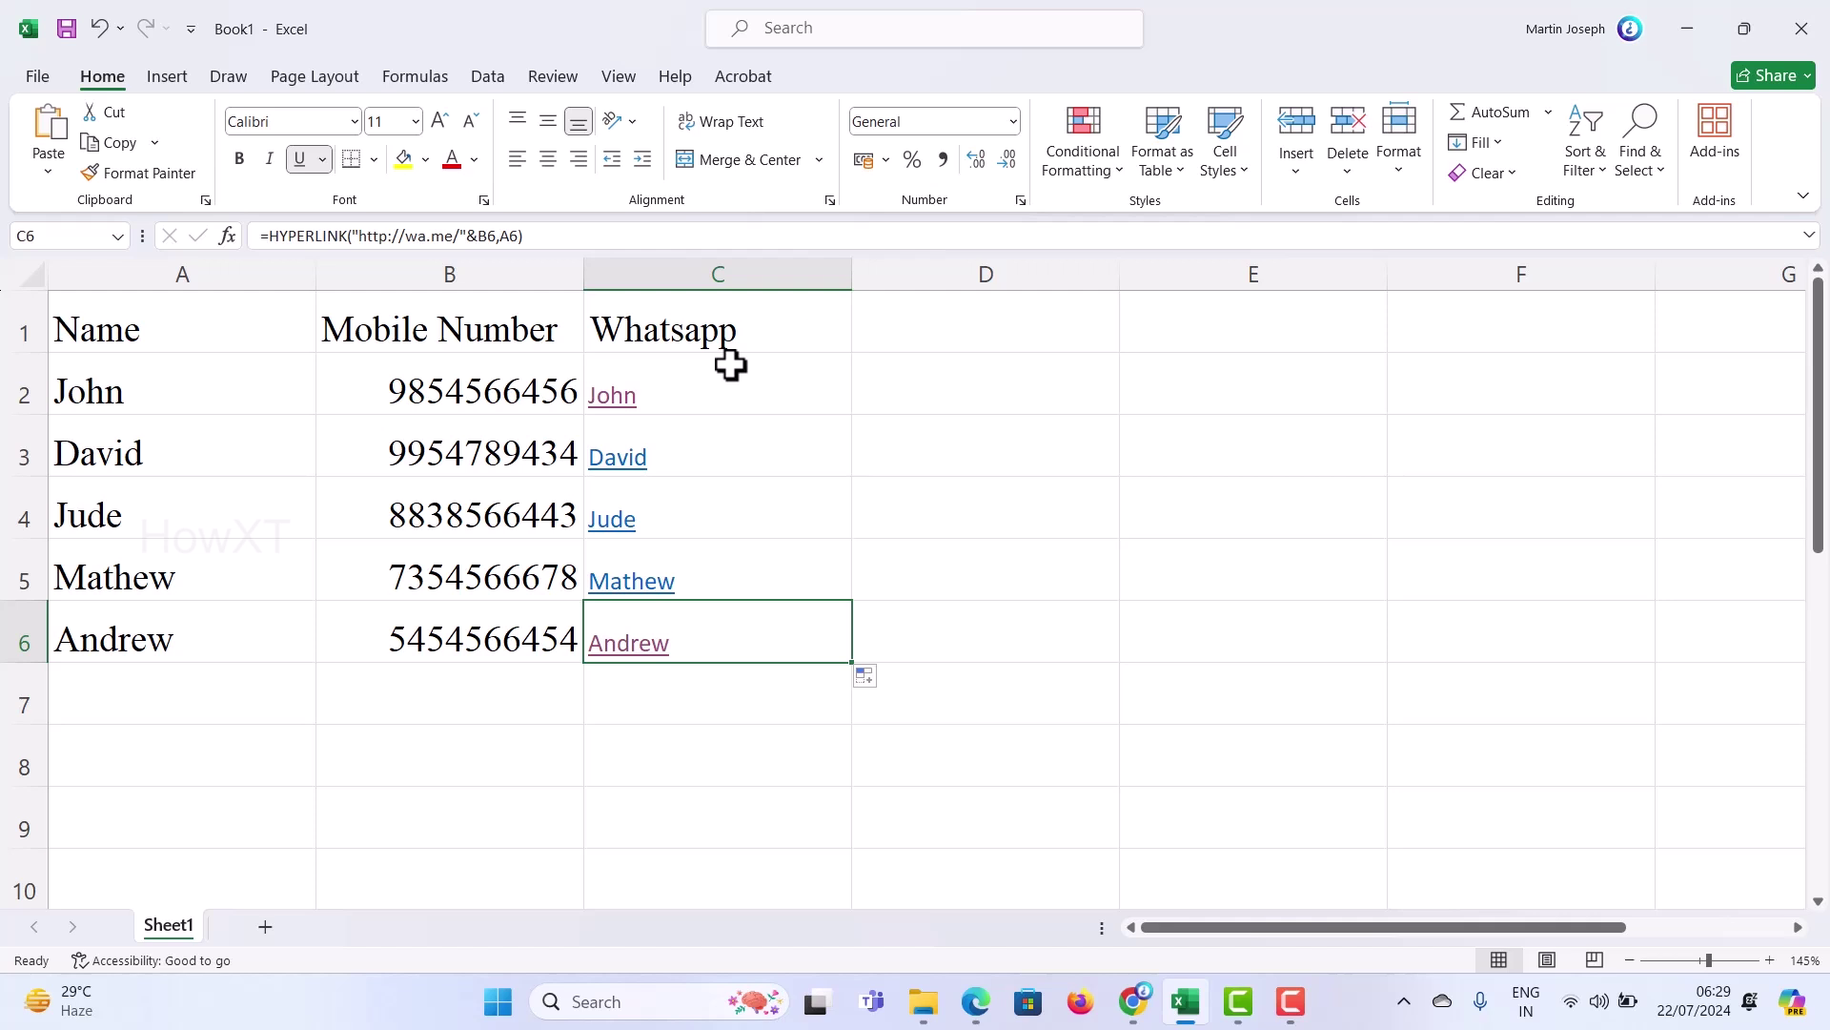
# - Select C3 and follow the second contact's WhatsApp link
pyautogui.click(618, 469)
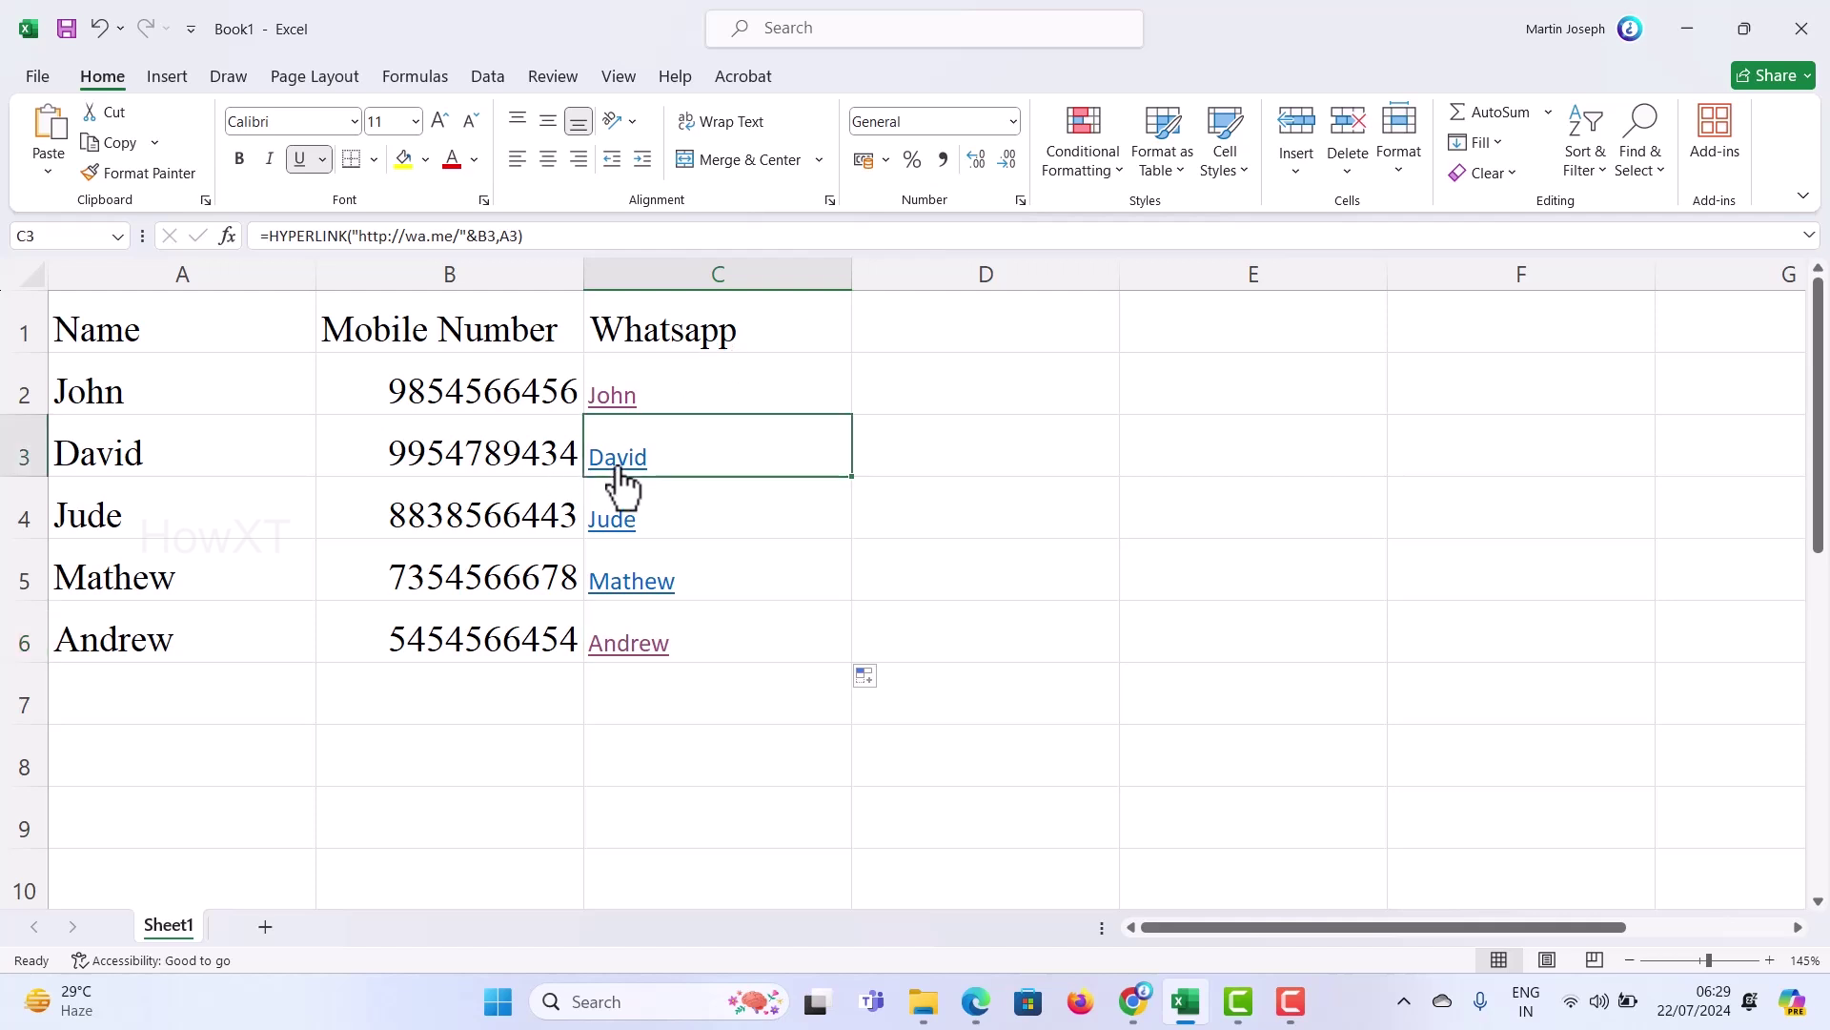
pyautogui.click(618, 457)
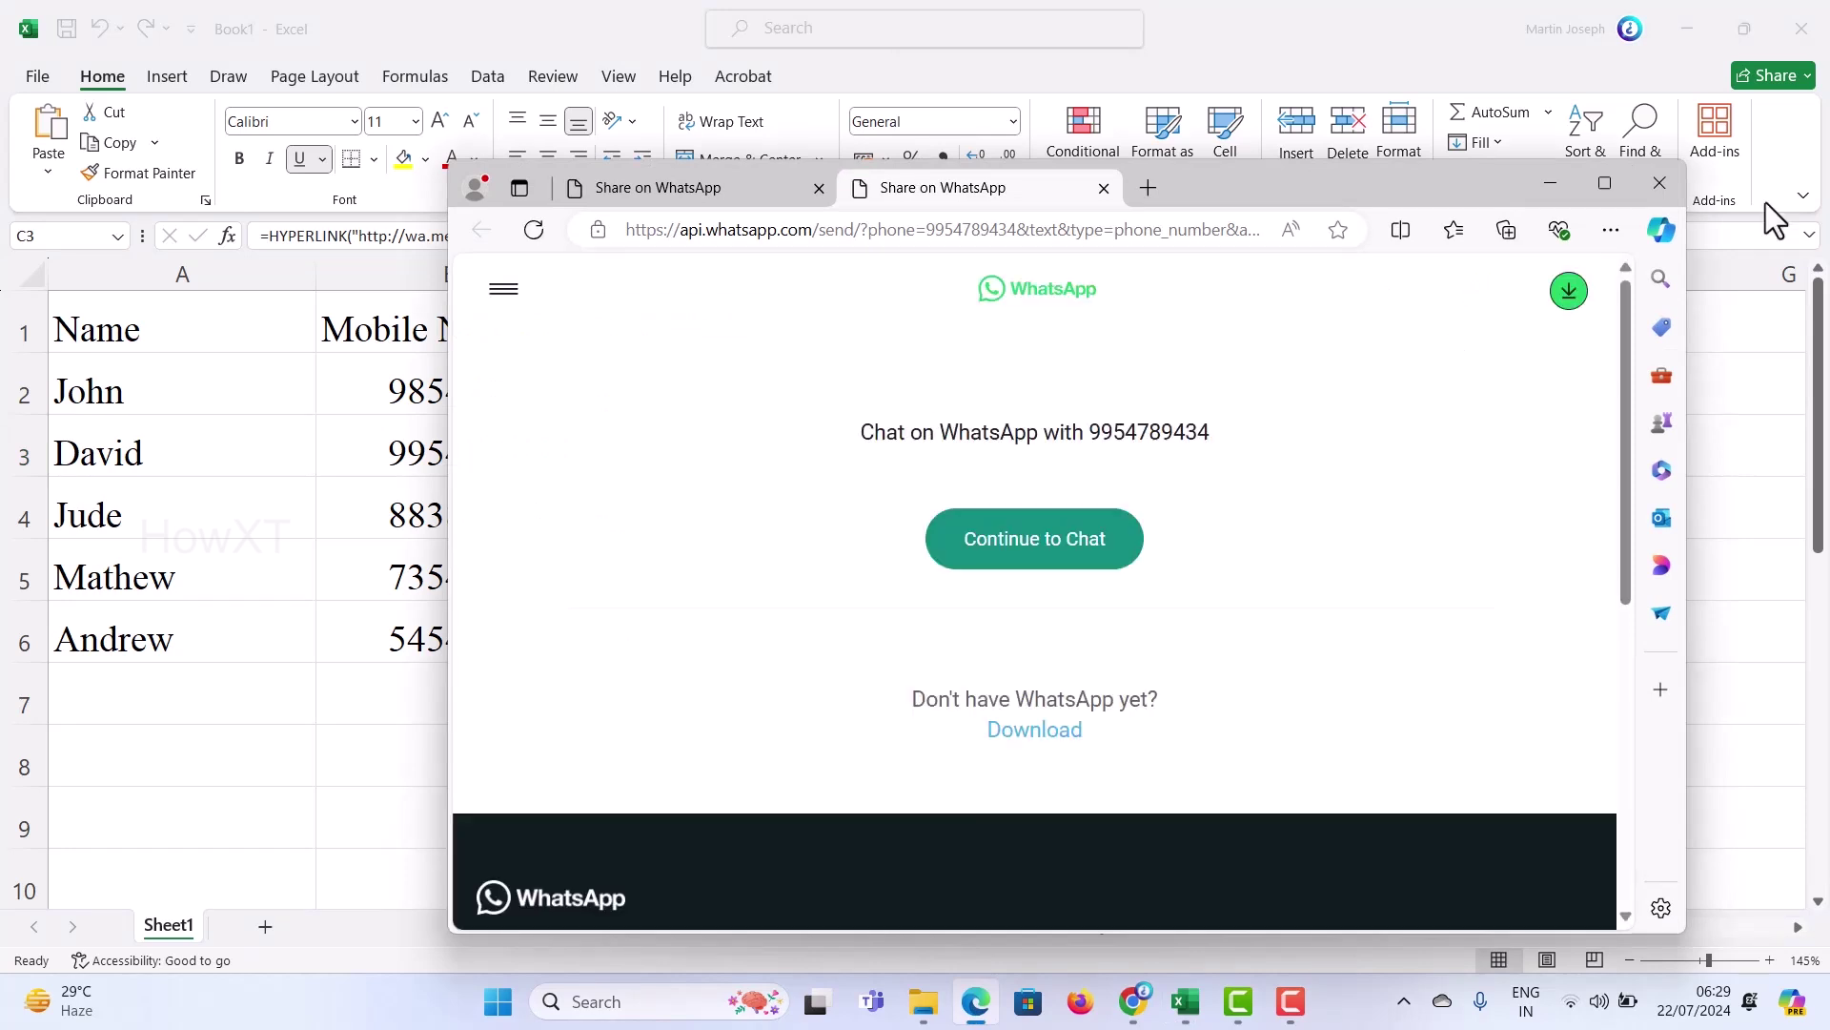
# - Minimize the second contact's WhatsApp page in Edge
pyautogui.click(1550, 184)
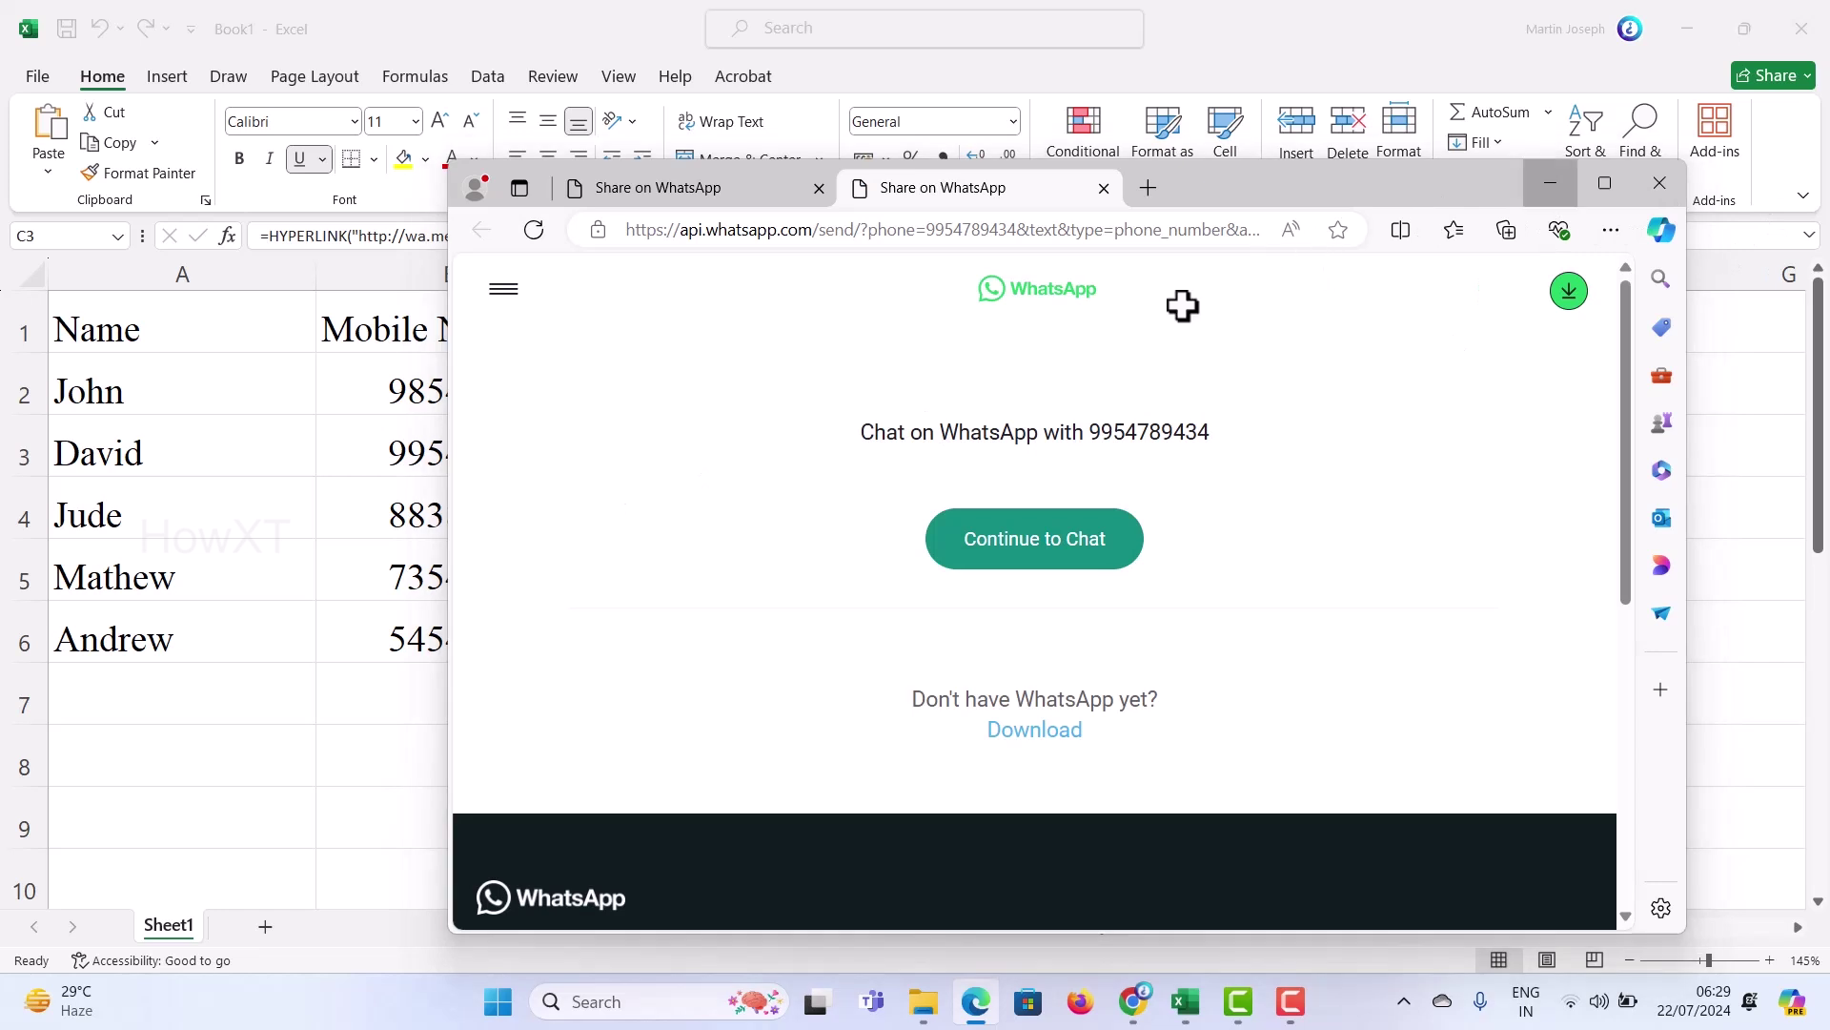